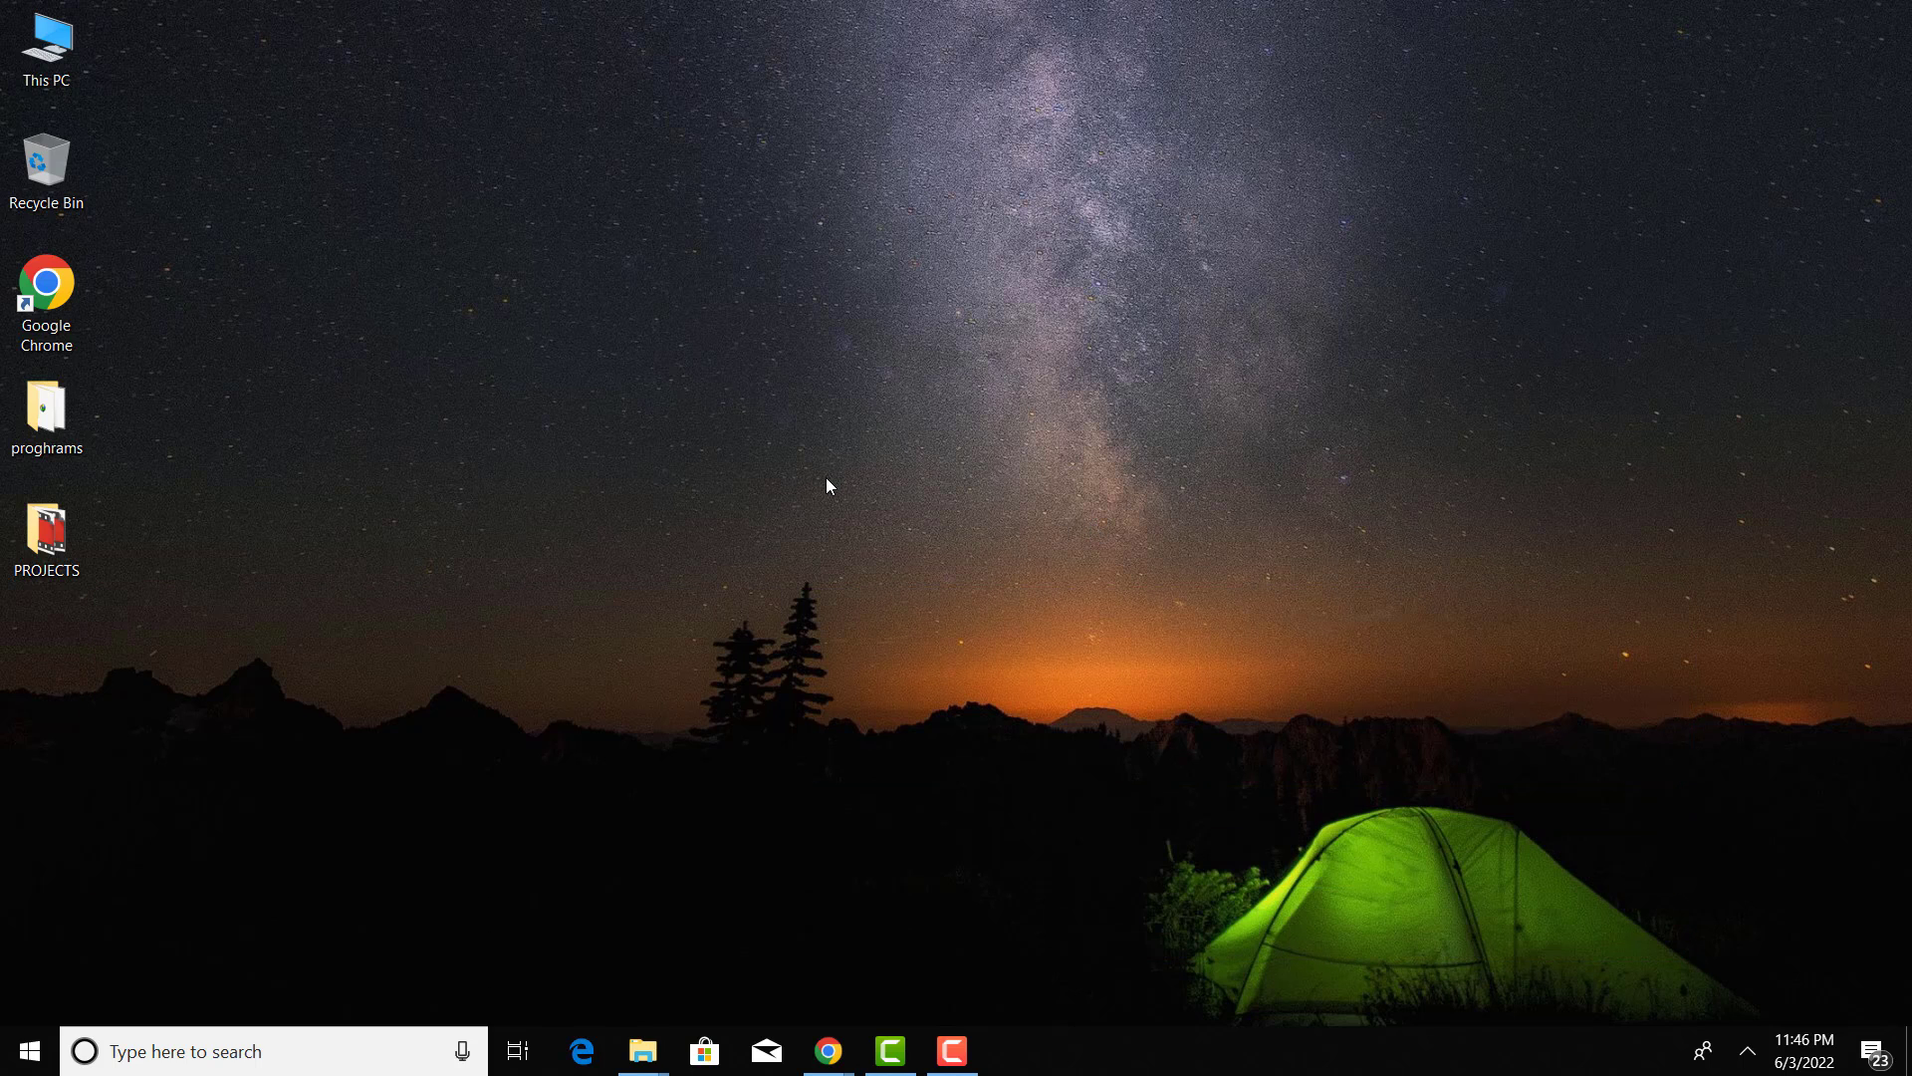
# Open Chrome maximized, load google.com and enter 'MEDIA CREATION TOOL WINDOWS 10' in the search box
pyautogui.doubleClick(42, 281)
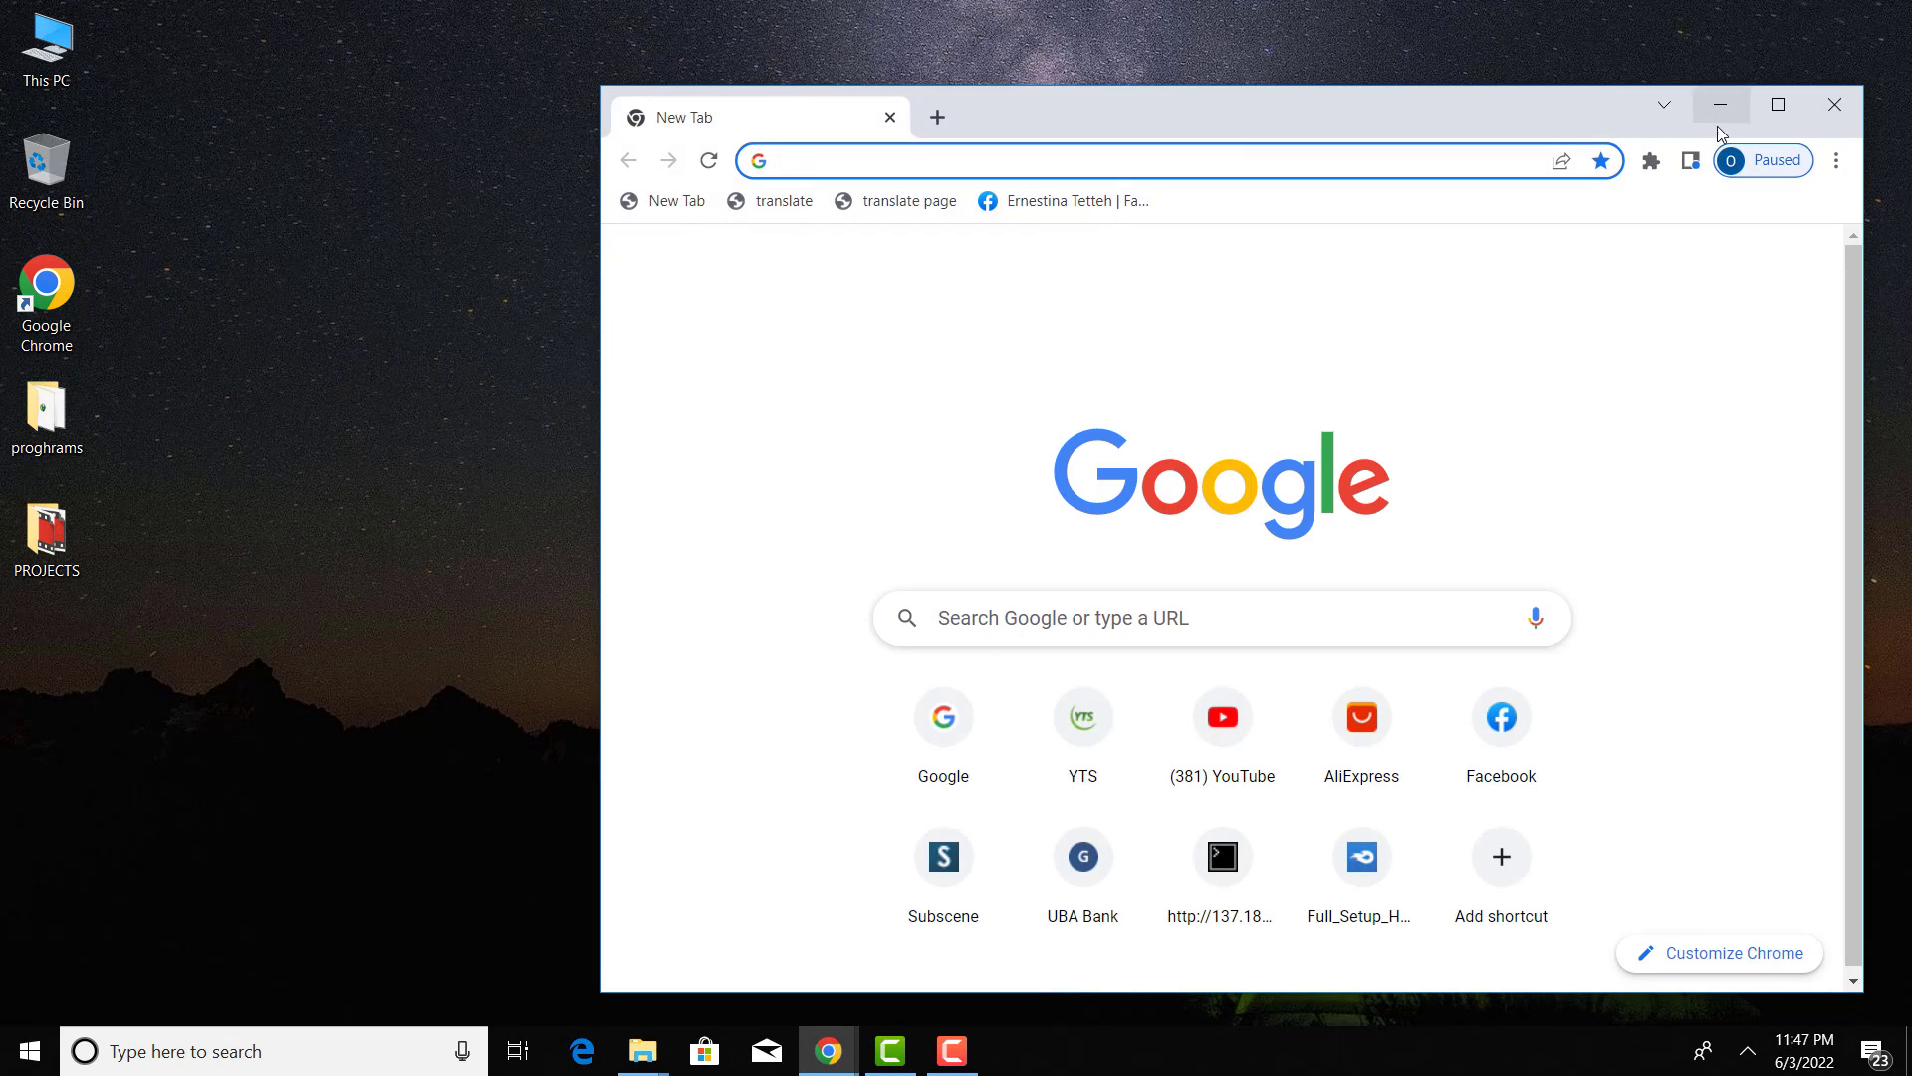
pyautogui.click(1778, 103)
pyautogui.click(485, 76)
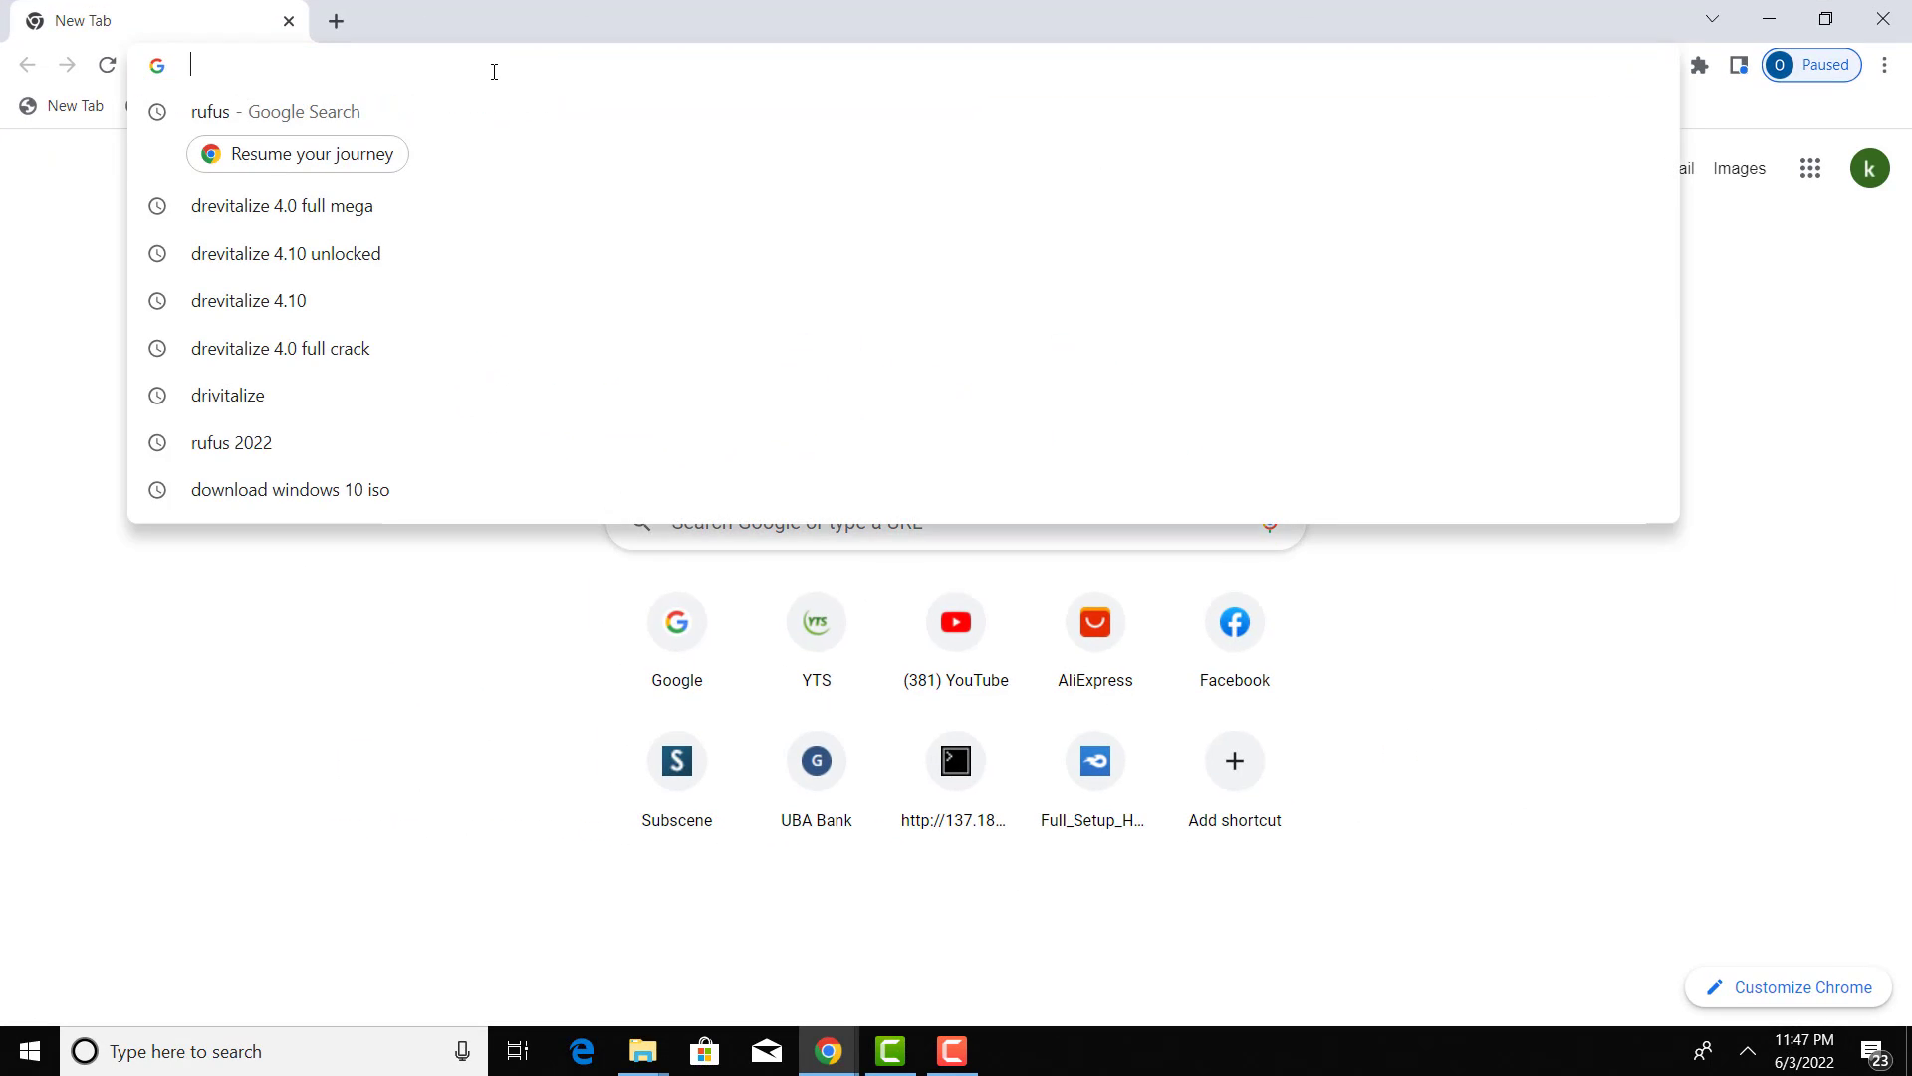
pyautogui.write('G')
pyautogui.press('Return')
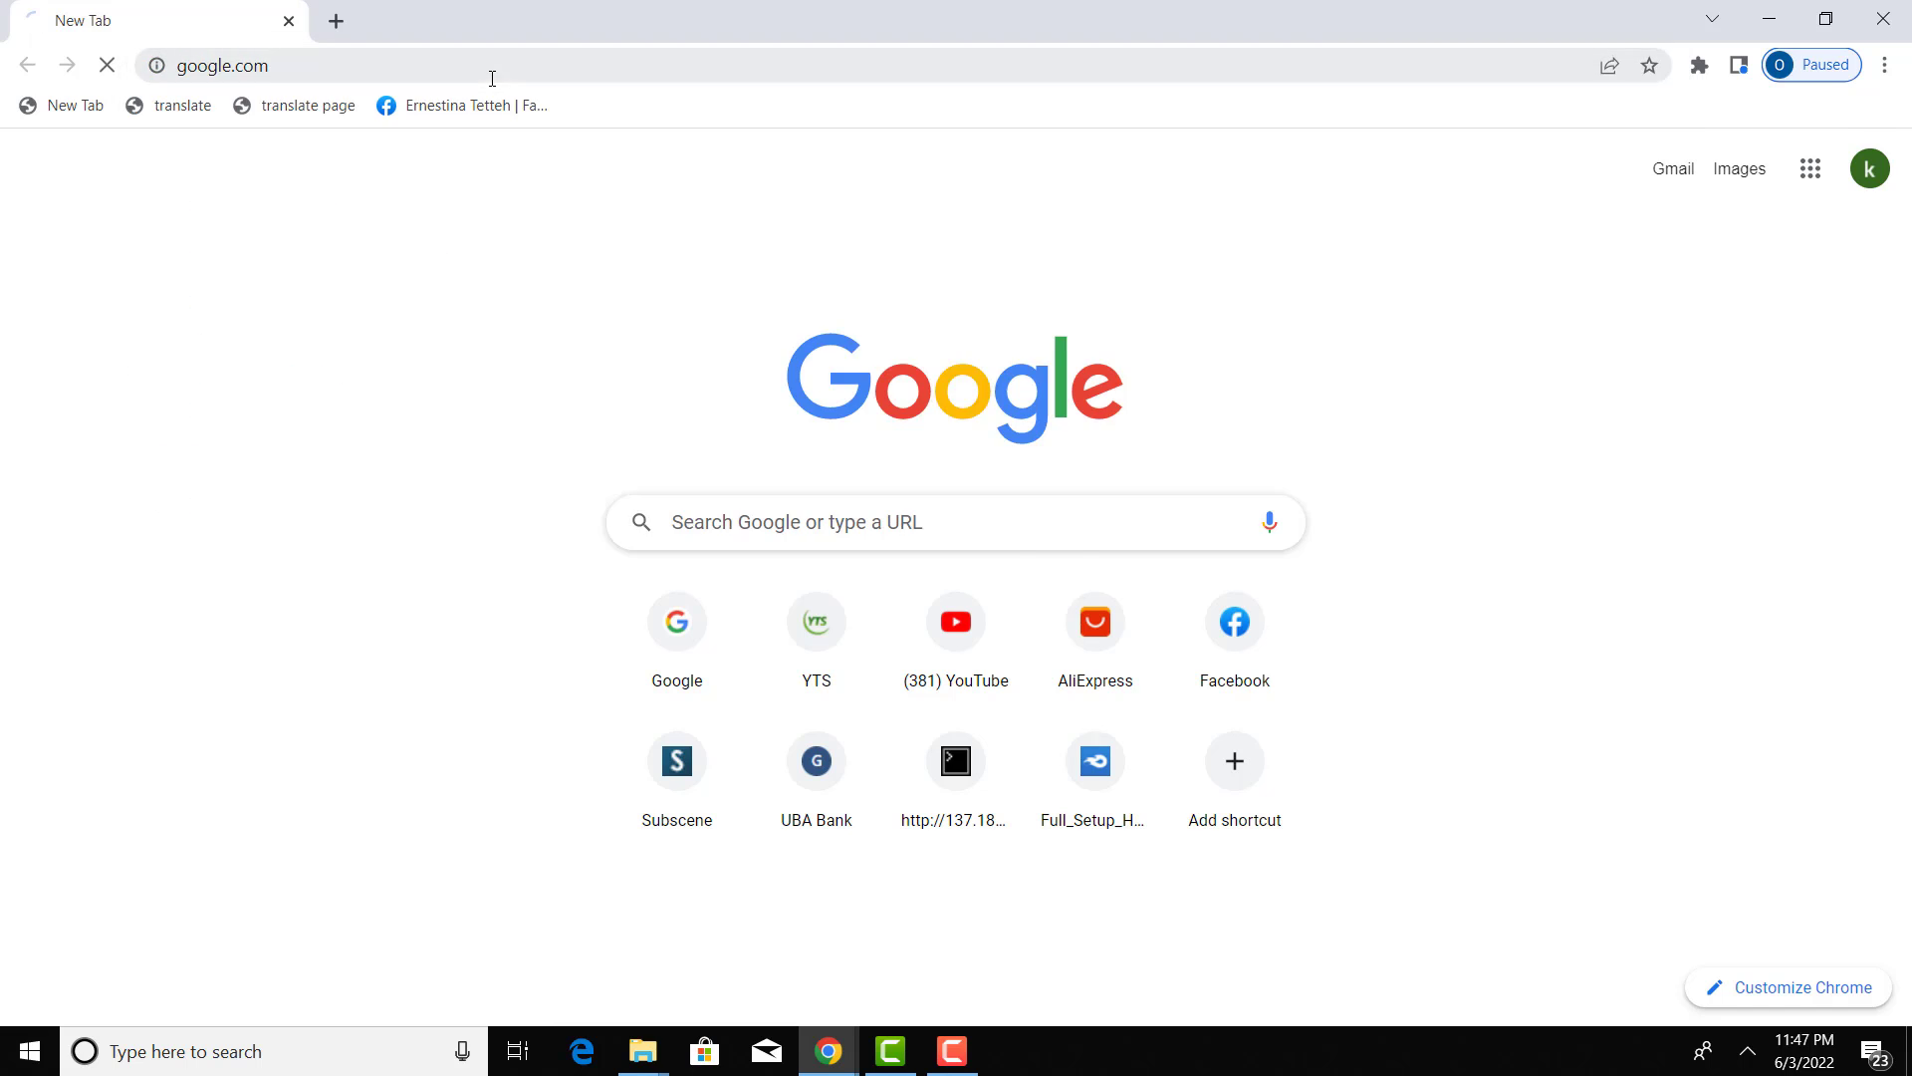
pyautogui.click(673, 444)
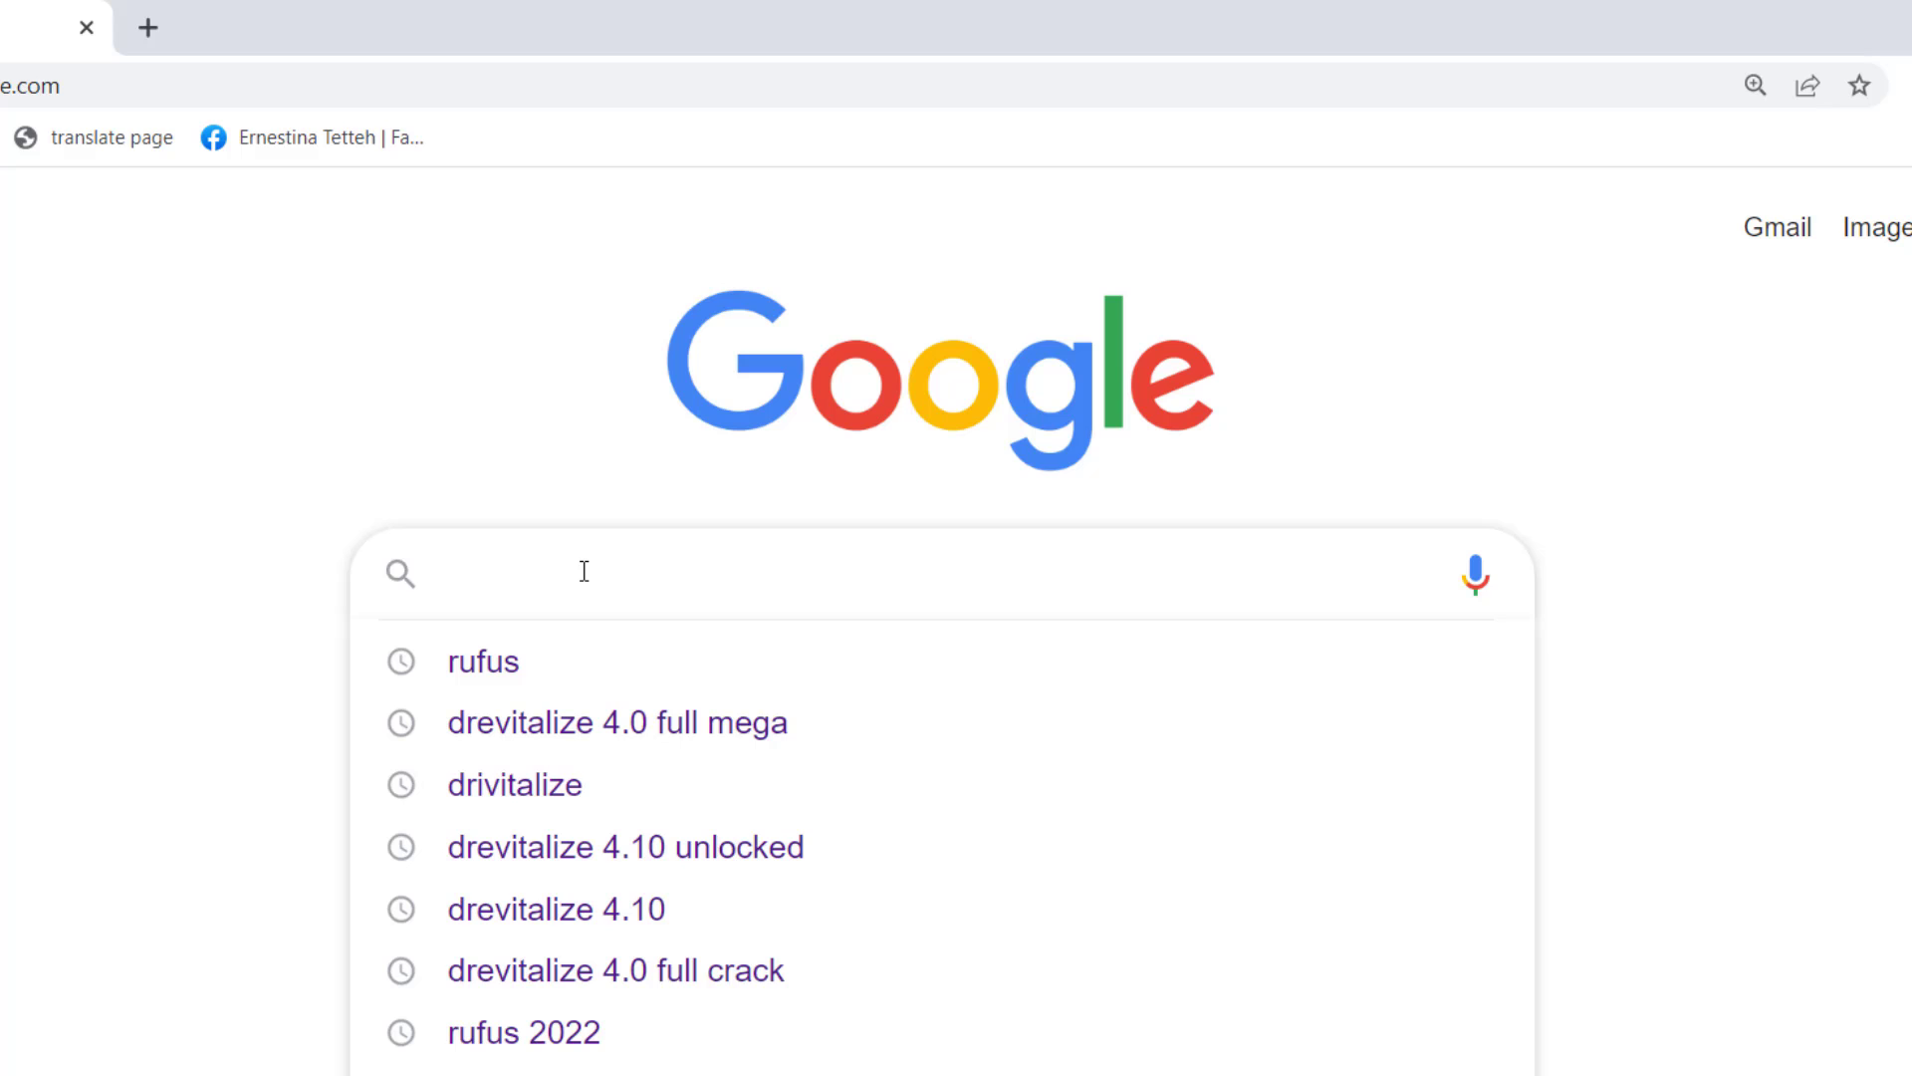
pyautogui.write('MEDIA C')
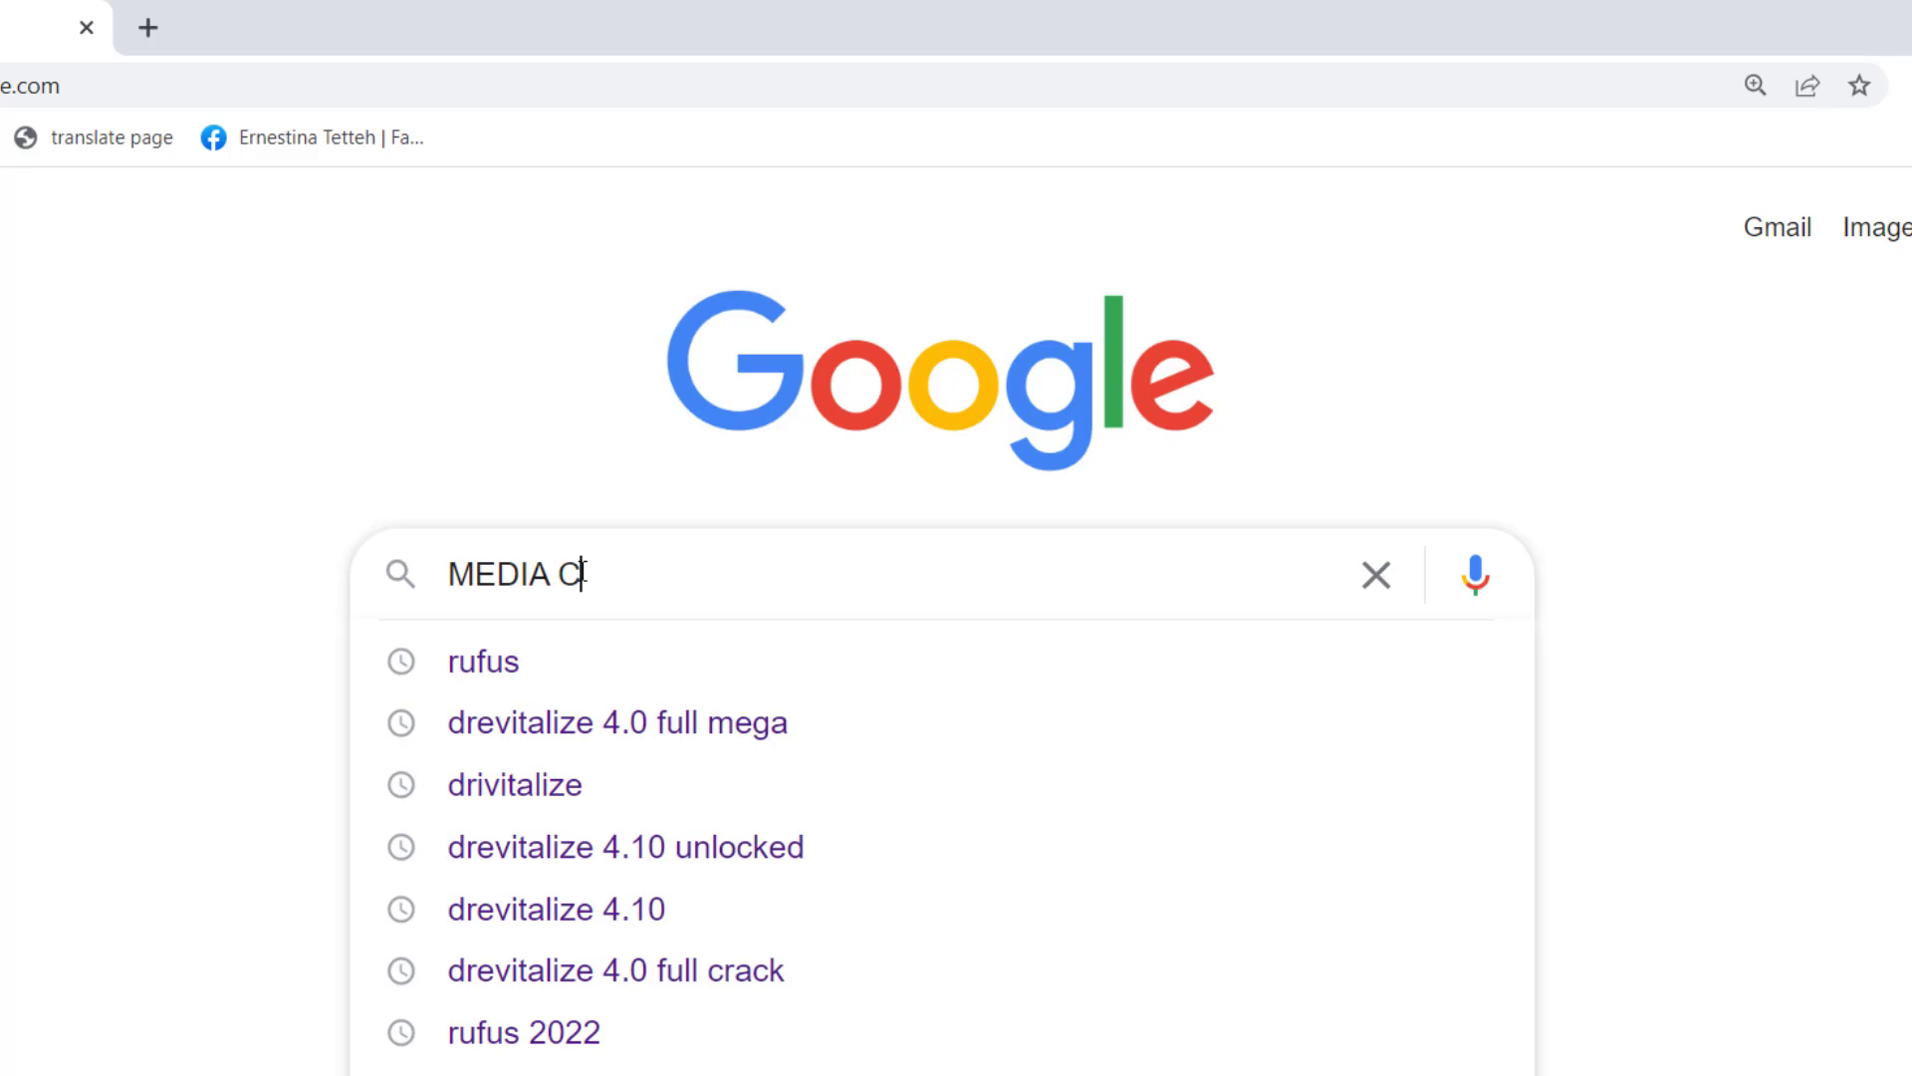
pyautogui.write('REATION ')
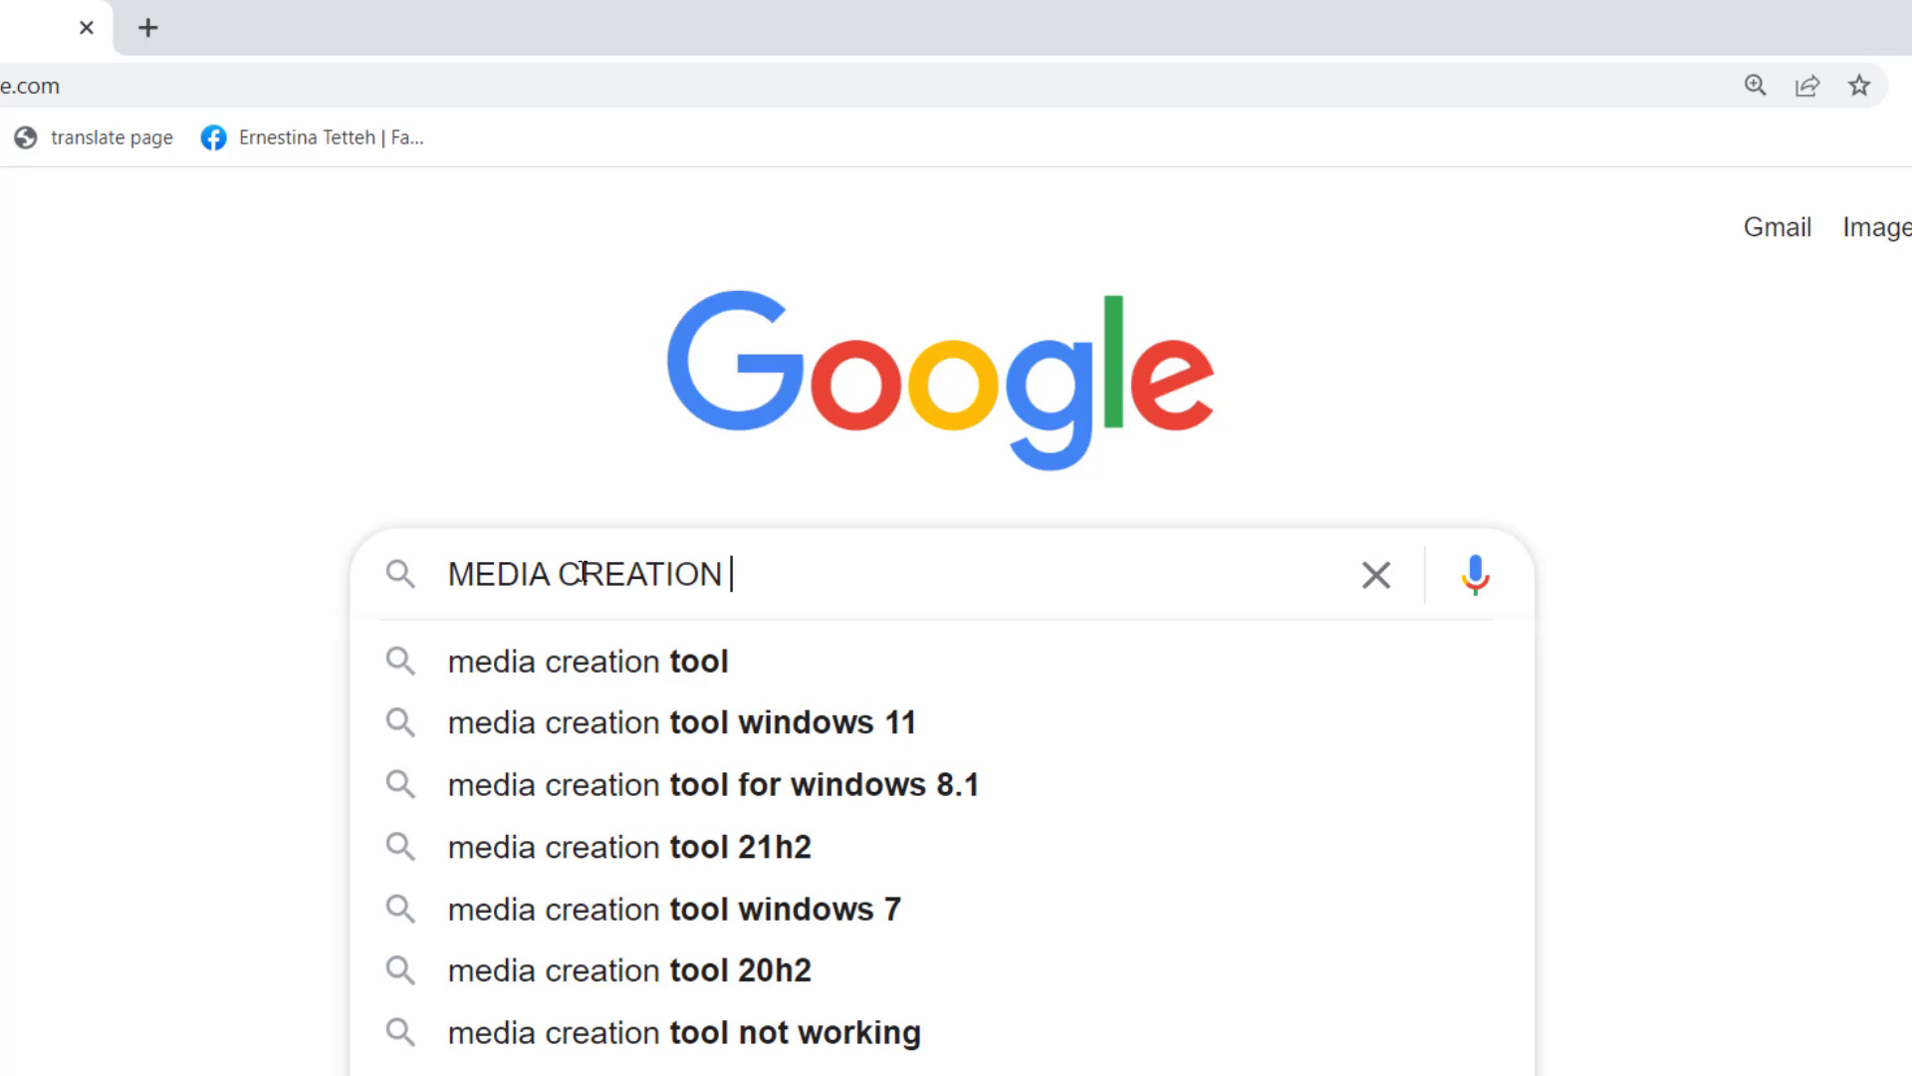
pyautogui.write('TOOL')
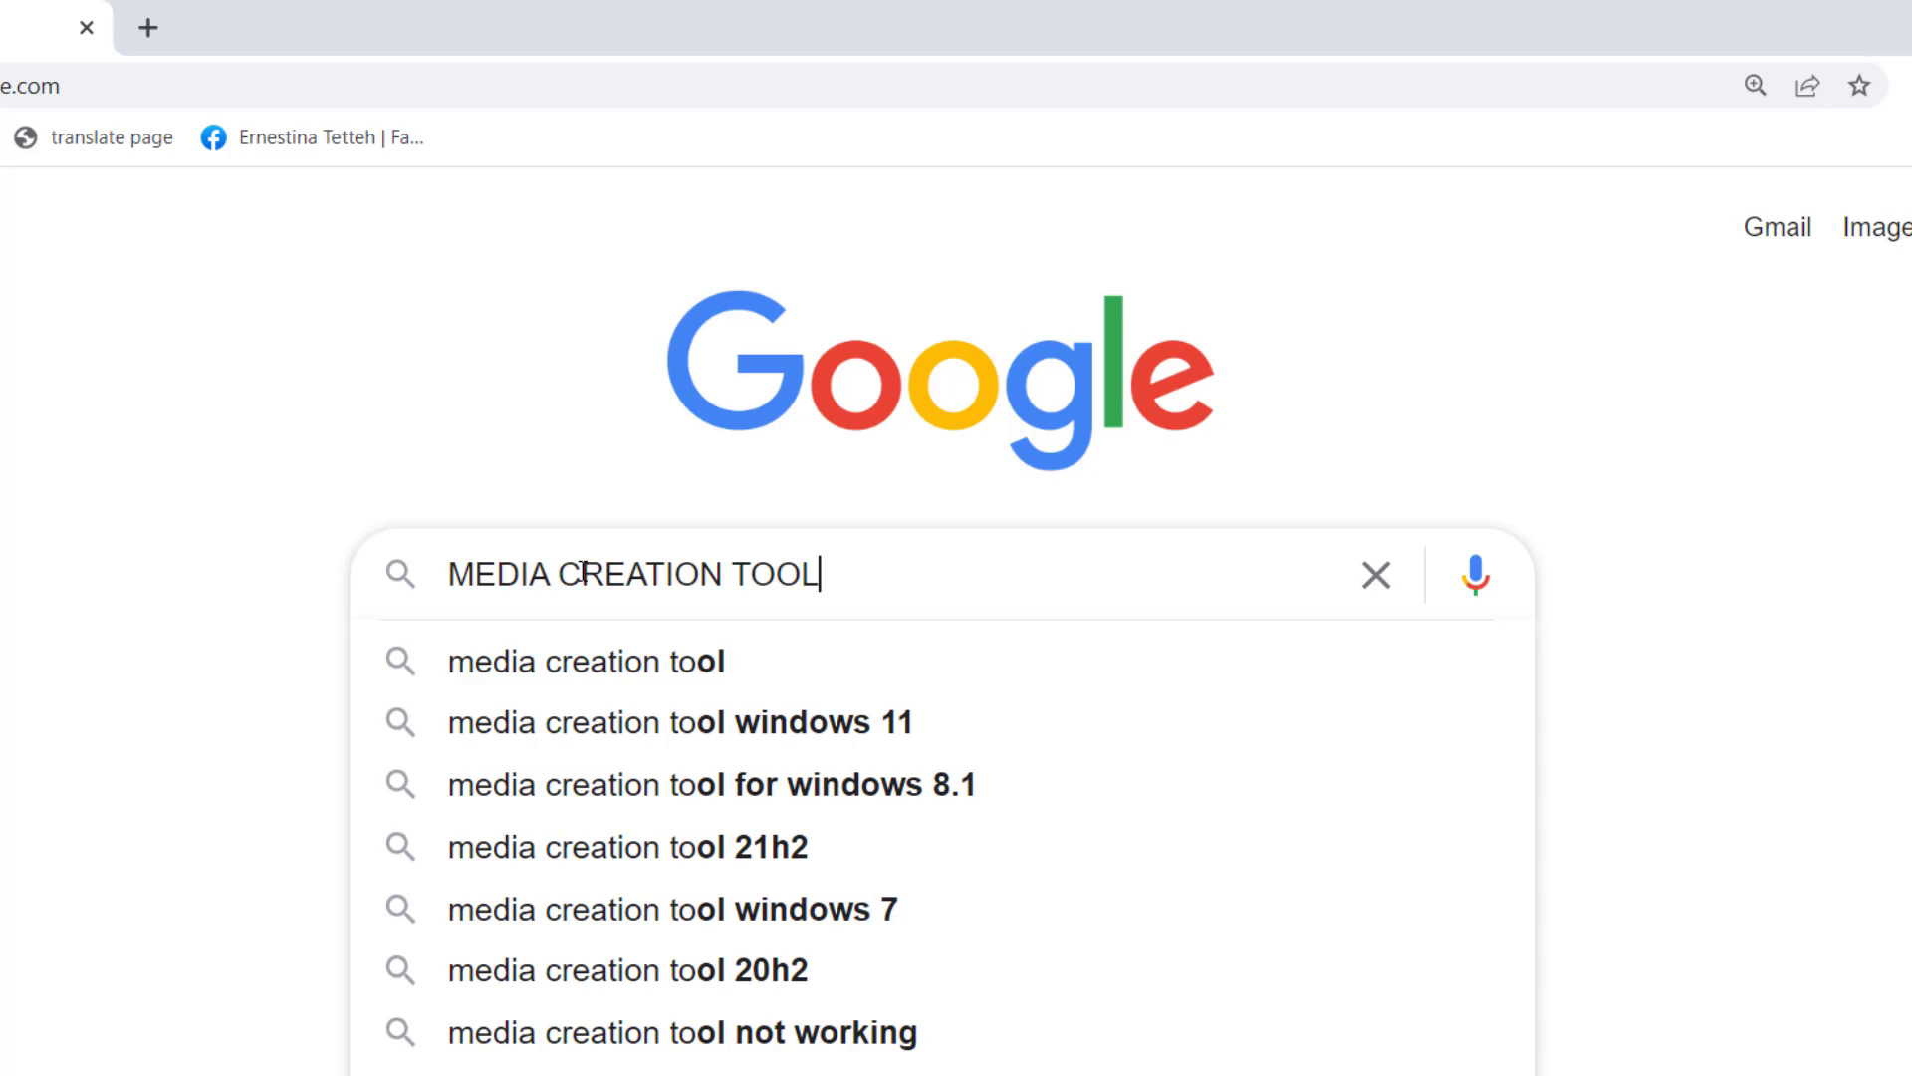
pyautogui.write(' WIN')
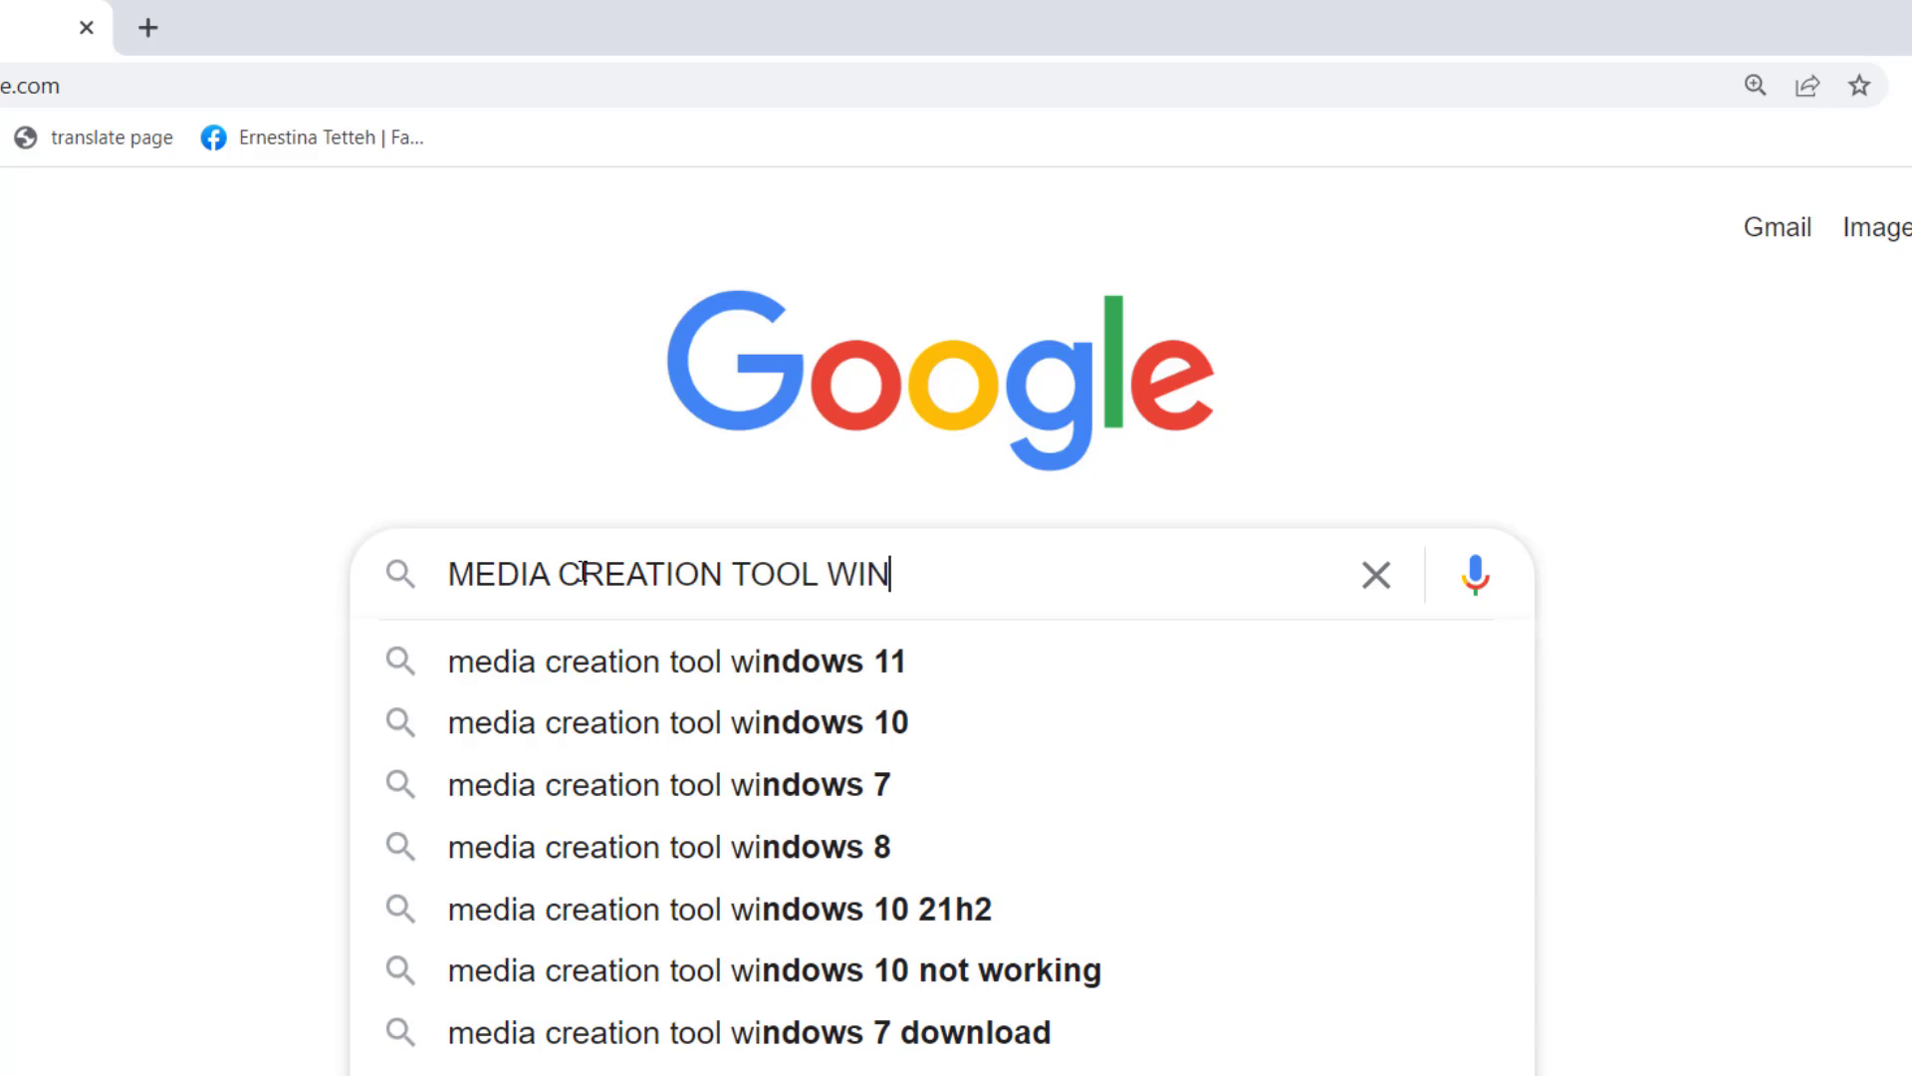
pyautogui.write('DOWS 10')
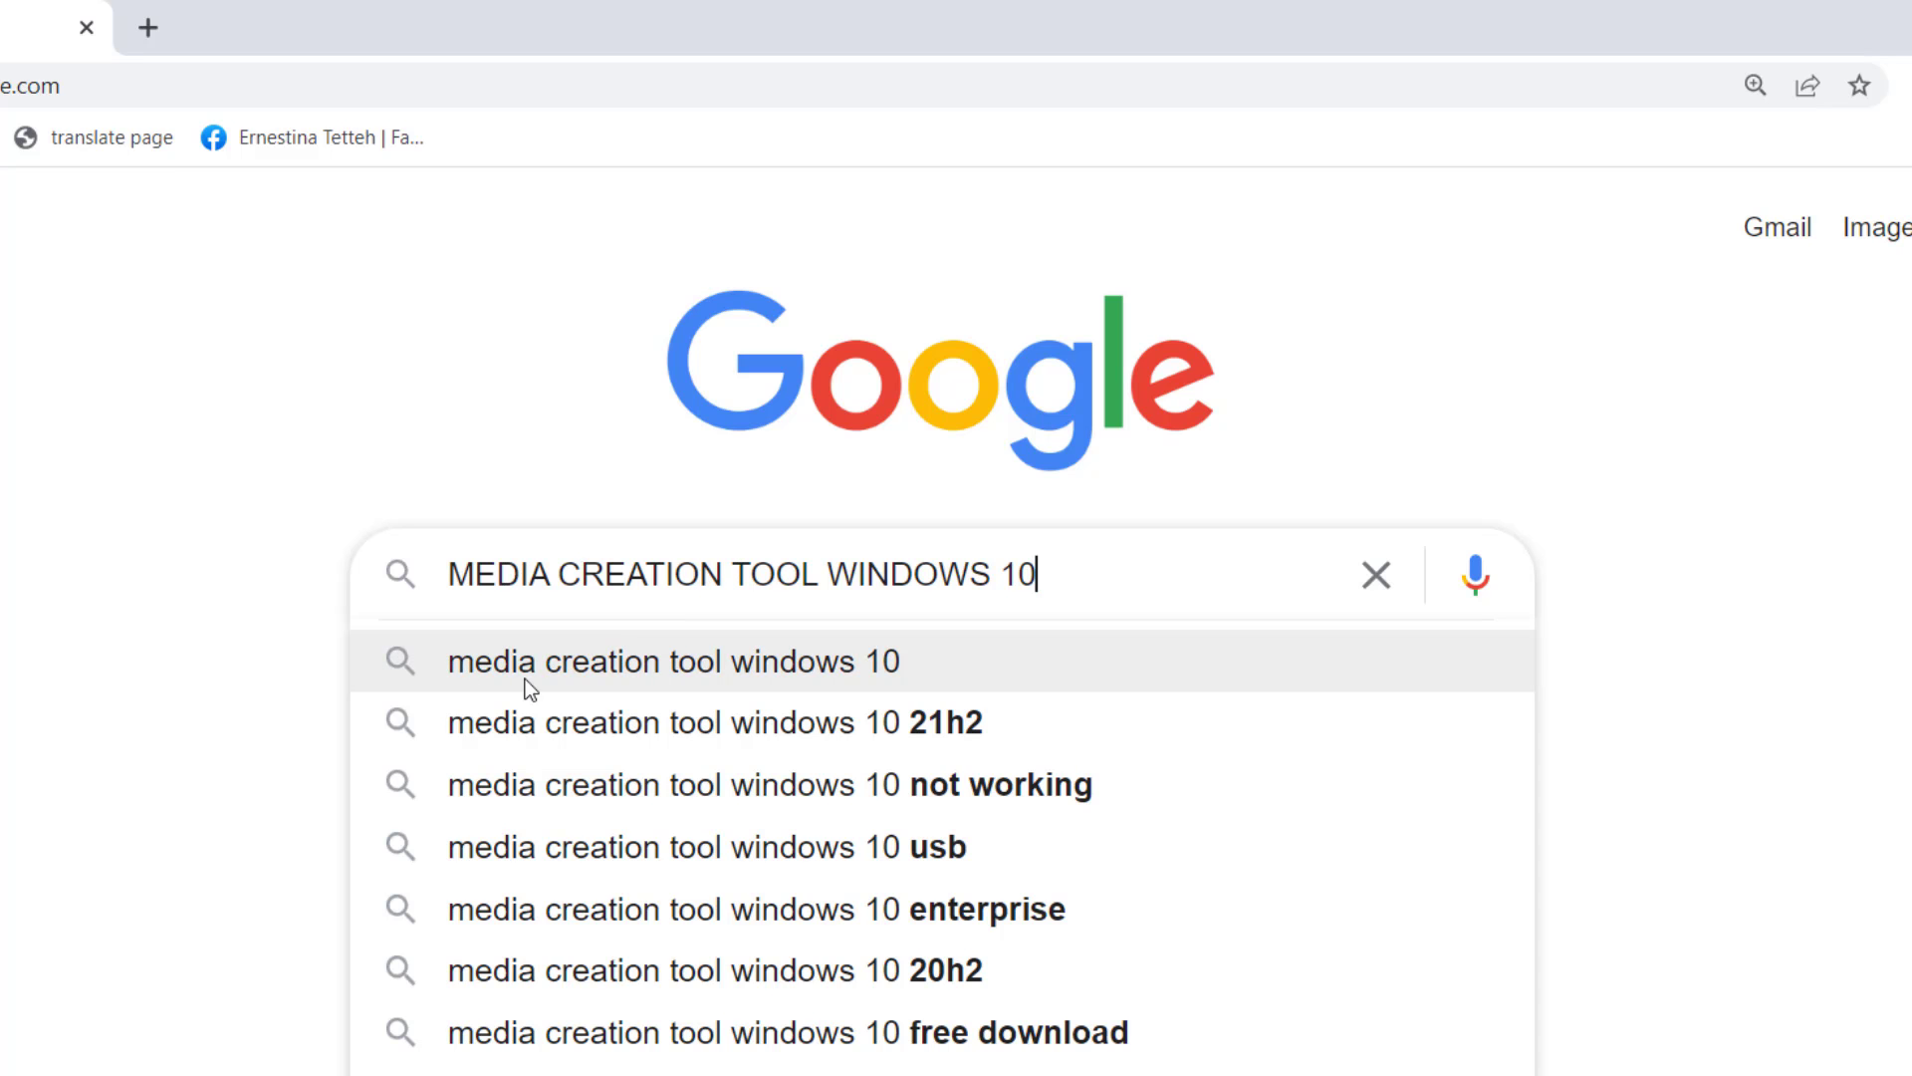
# Run the search, open Microsoft's Download Windows 10 page and download MediaCreationTool21H2.exe
pyautogui.click(560, 657)
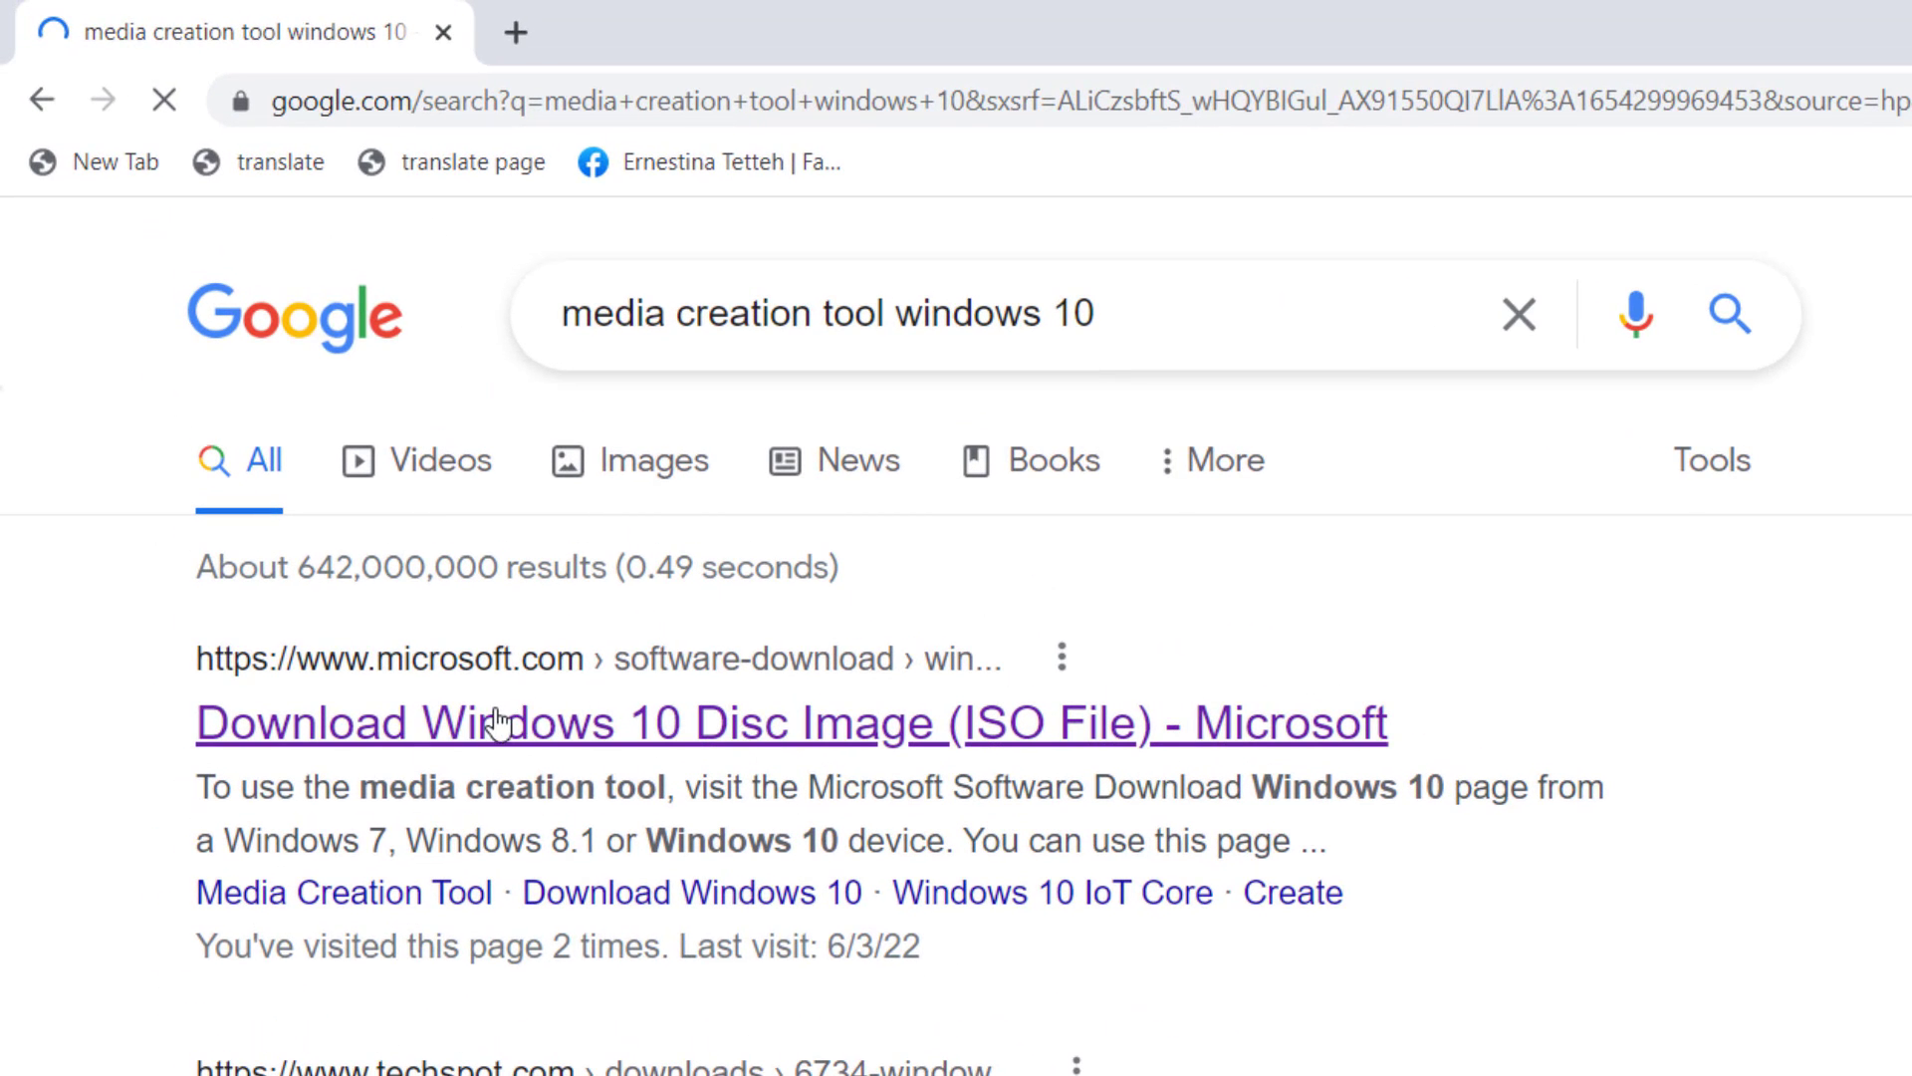
pyautogui.click(533, 725)
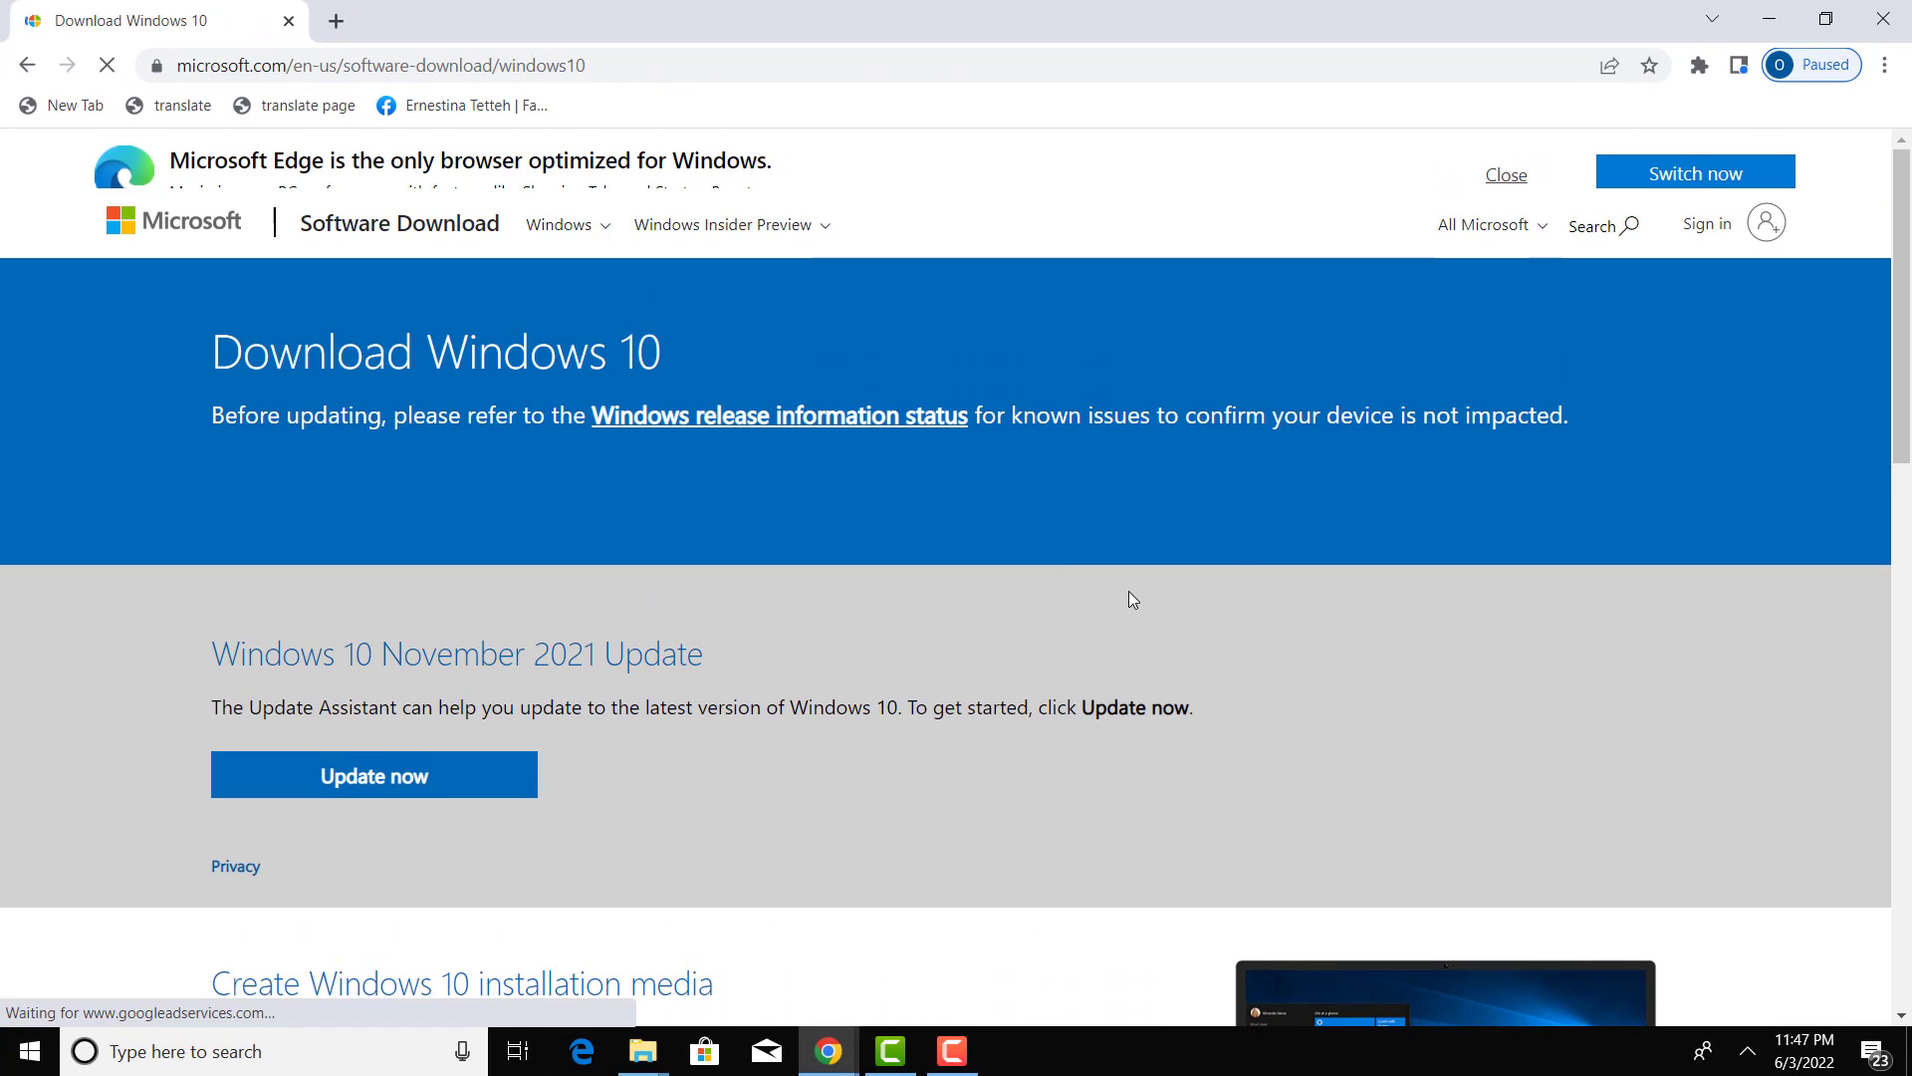
pyautogui.scroll(-4, 1504, 419)
pyautogui.scroll(-3, 1808, 403)
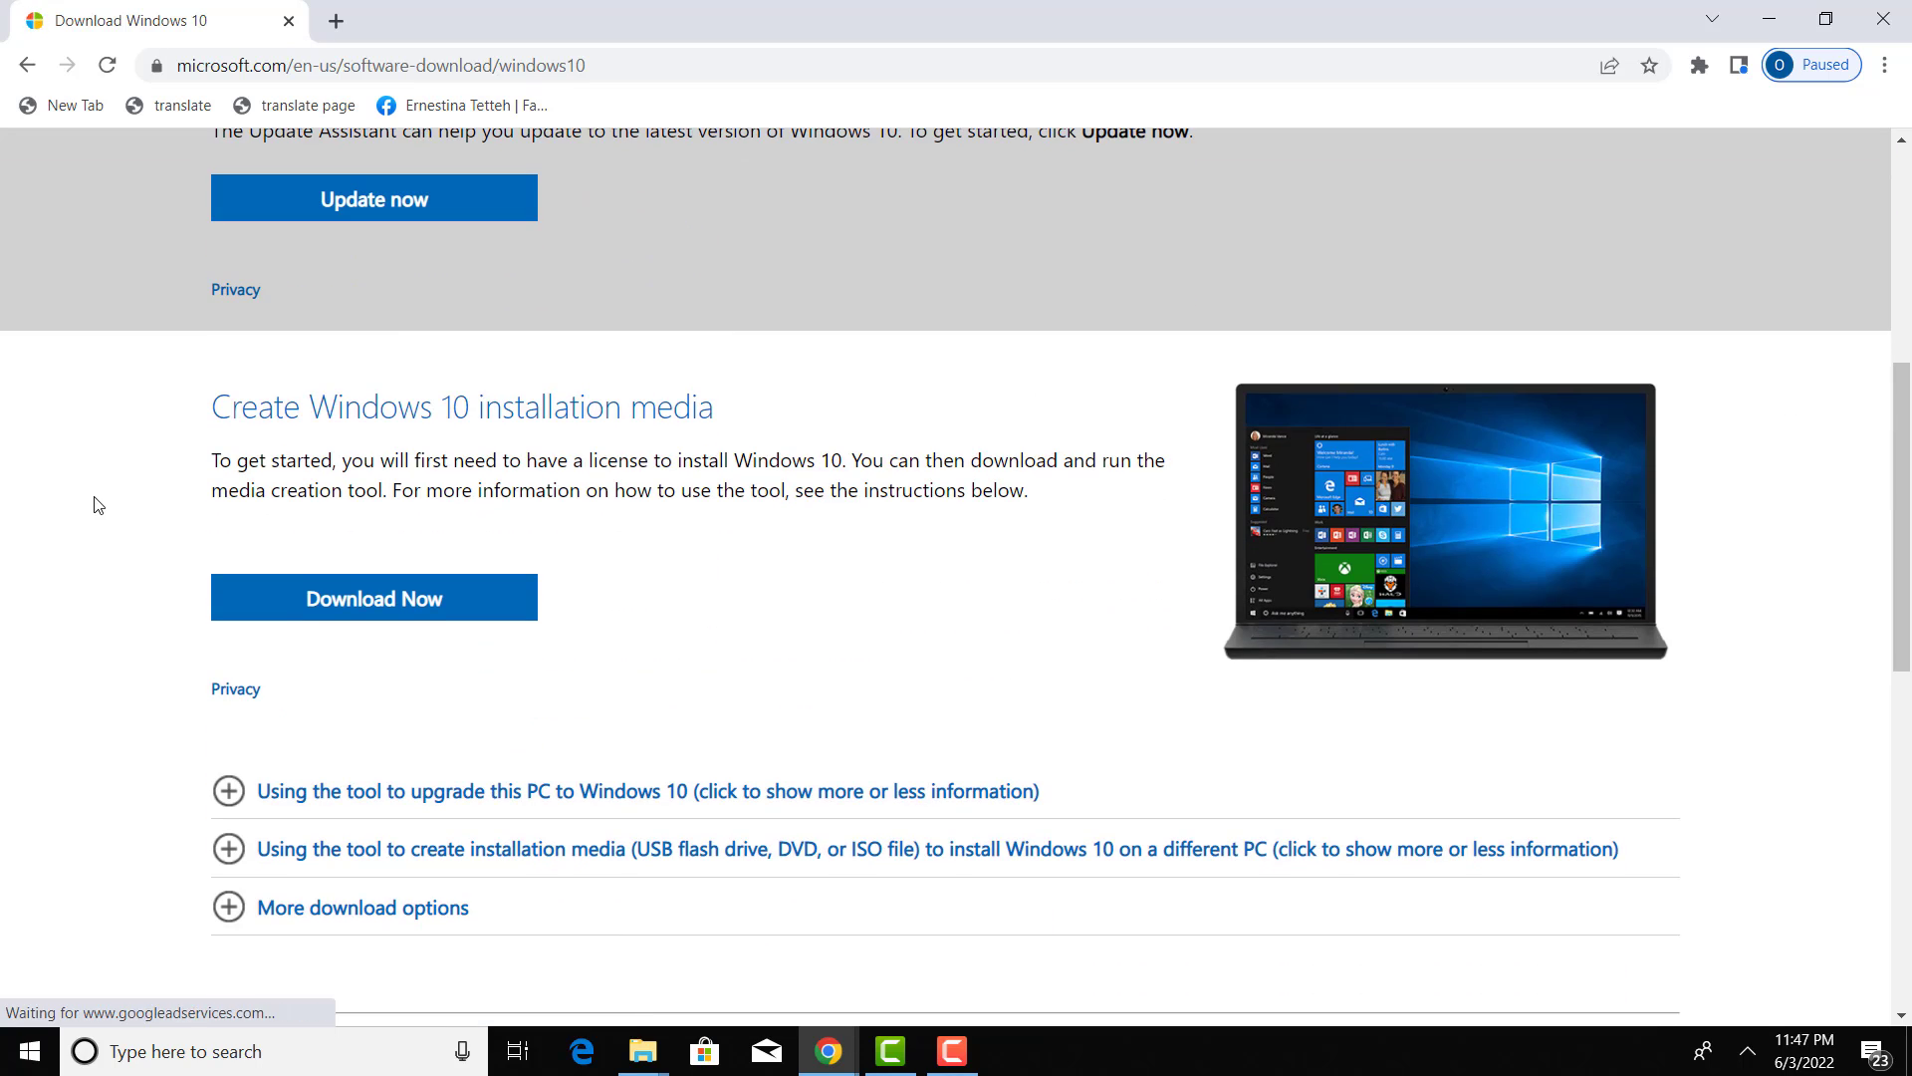
pyautogui.click(398, 607)
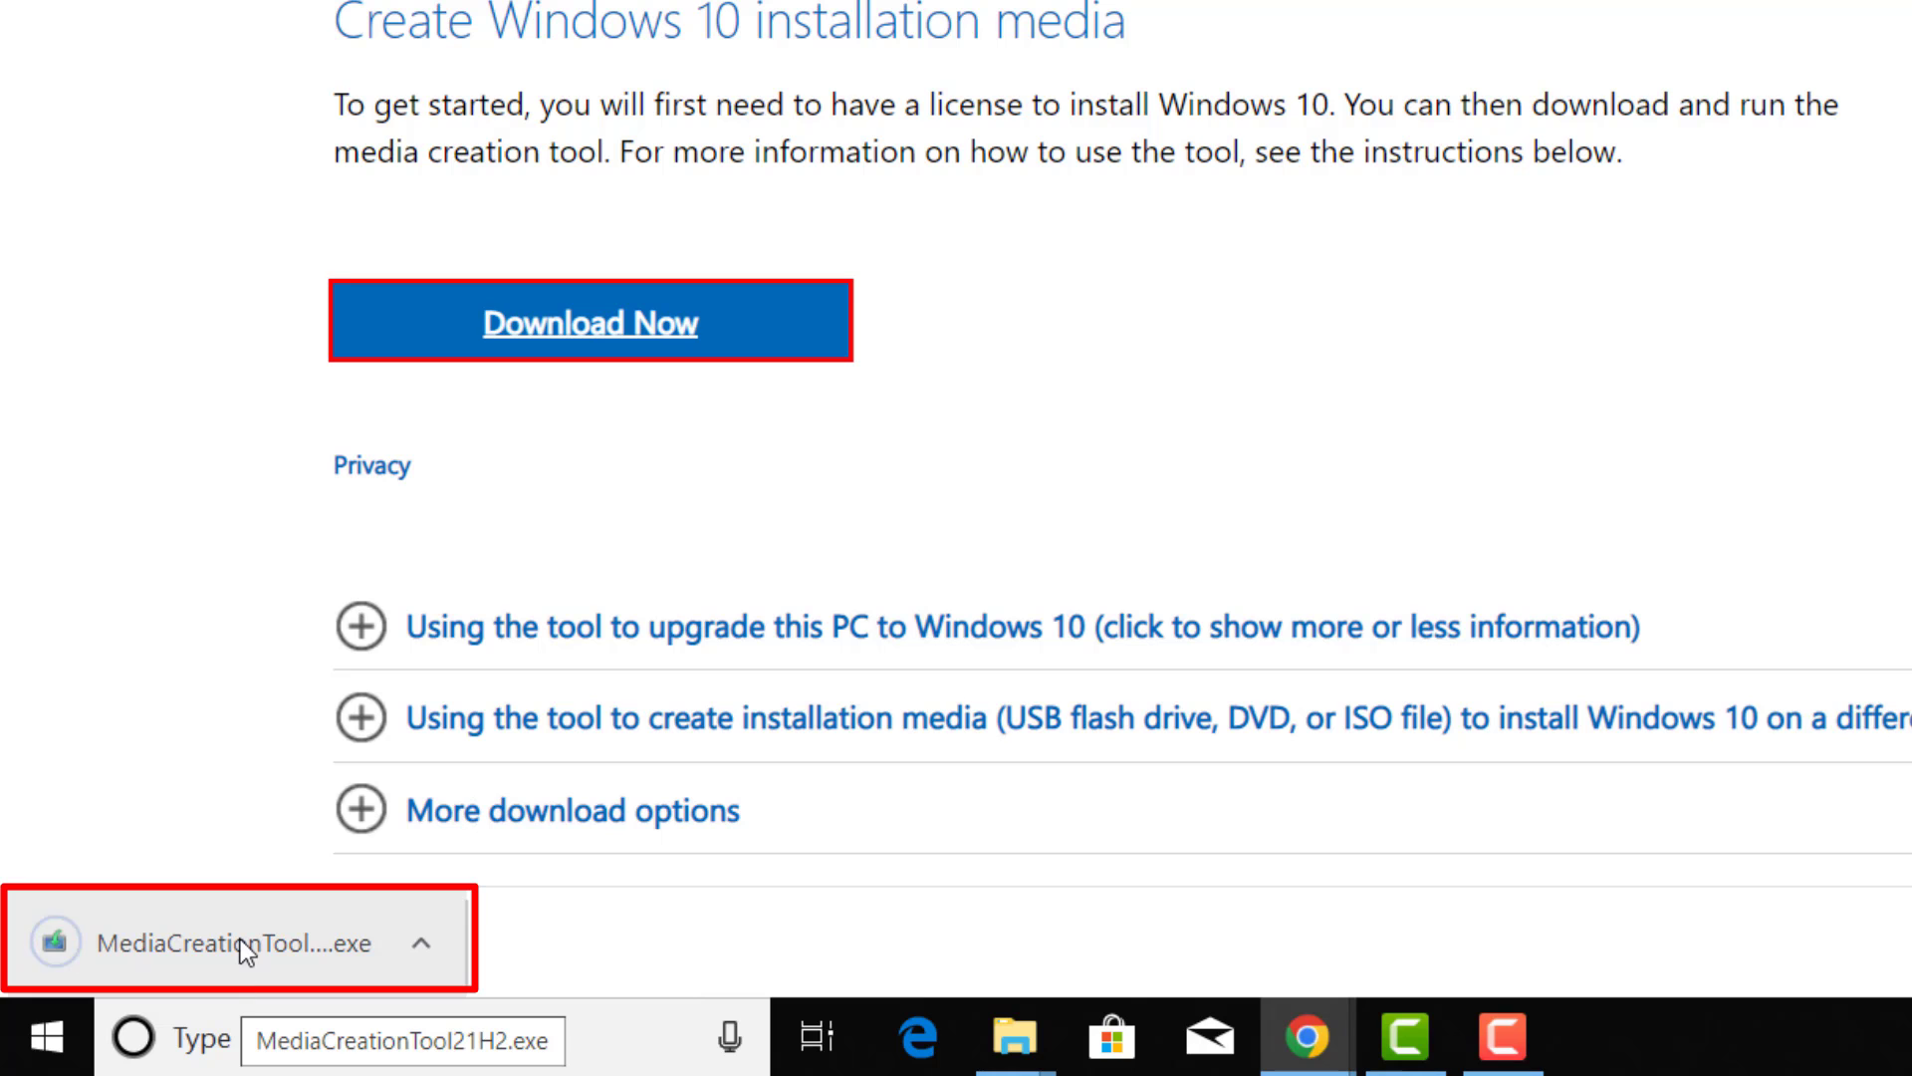
# Run the downloaded MediaCreationTool21H2.exe and accept its license terms
pyautogui.click(241, 940)
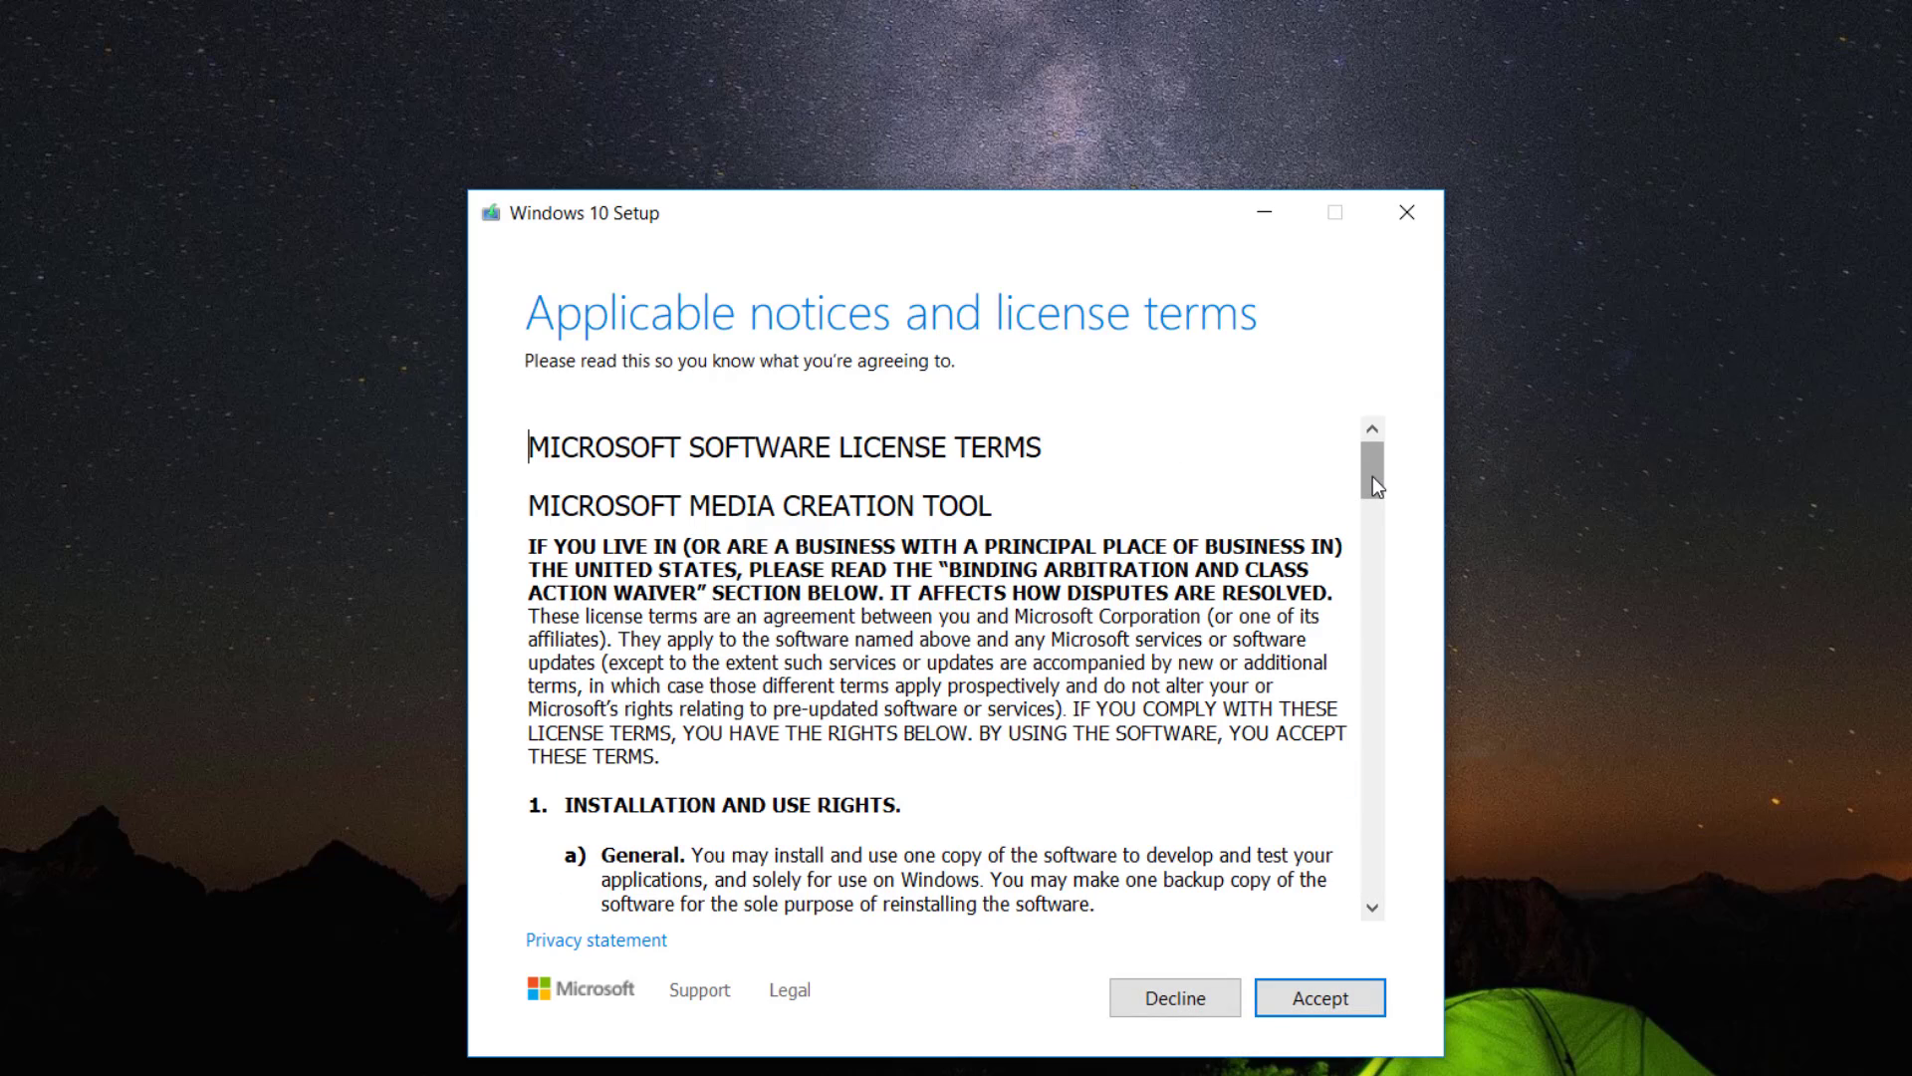
pyautogui.moveTo(1372, 476); pyautogui.dragTo(1385, 871)
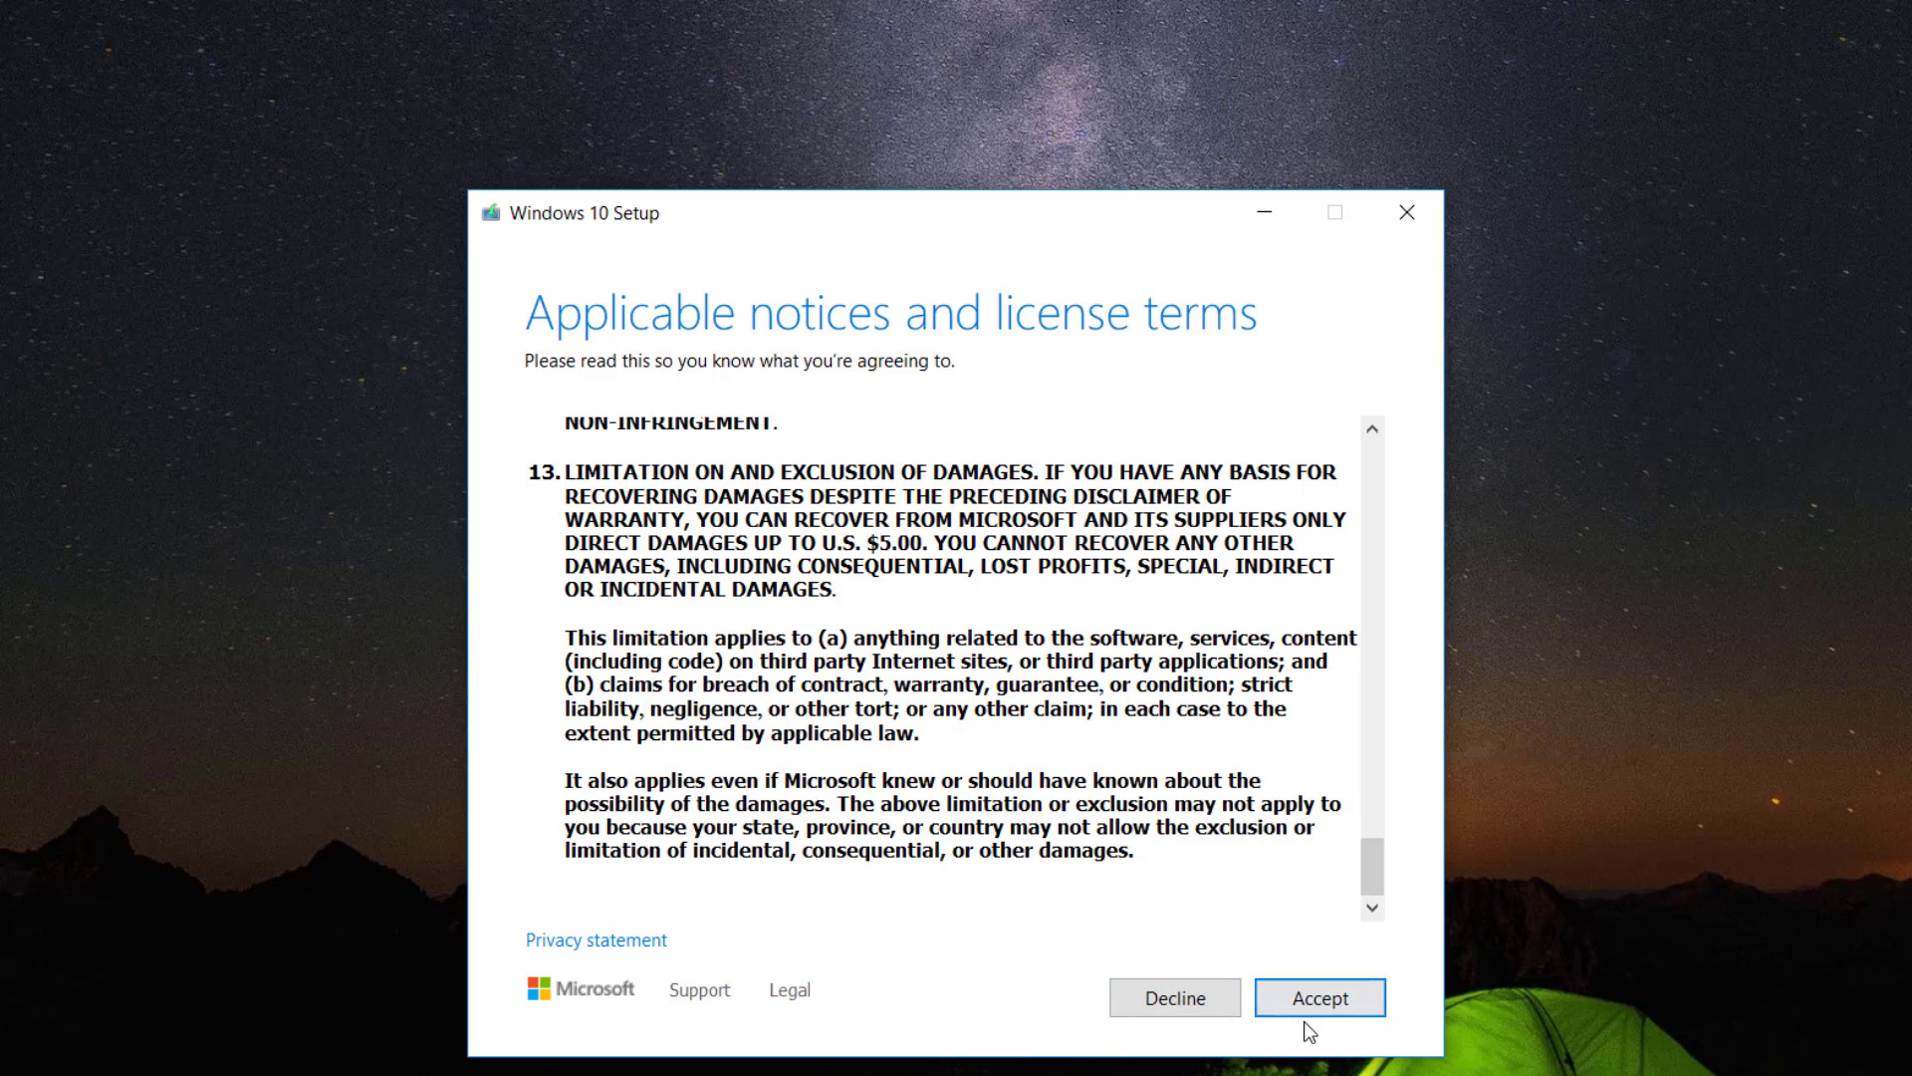
pyautogui.click(1313, 1002)
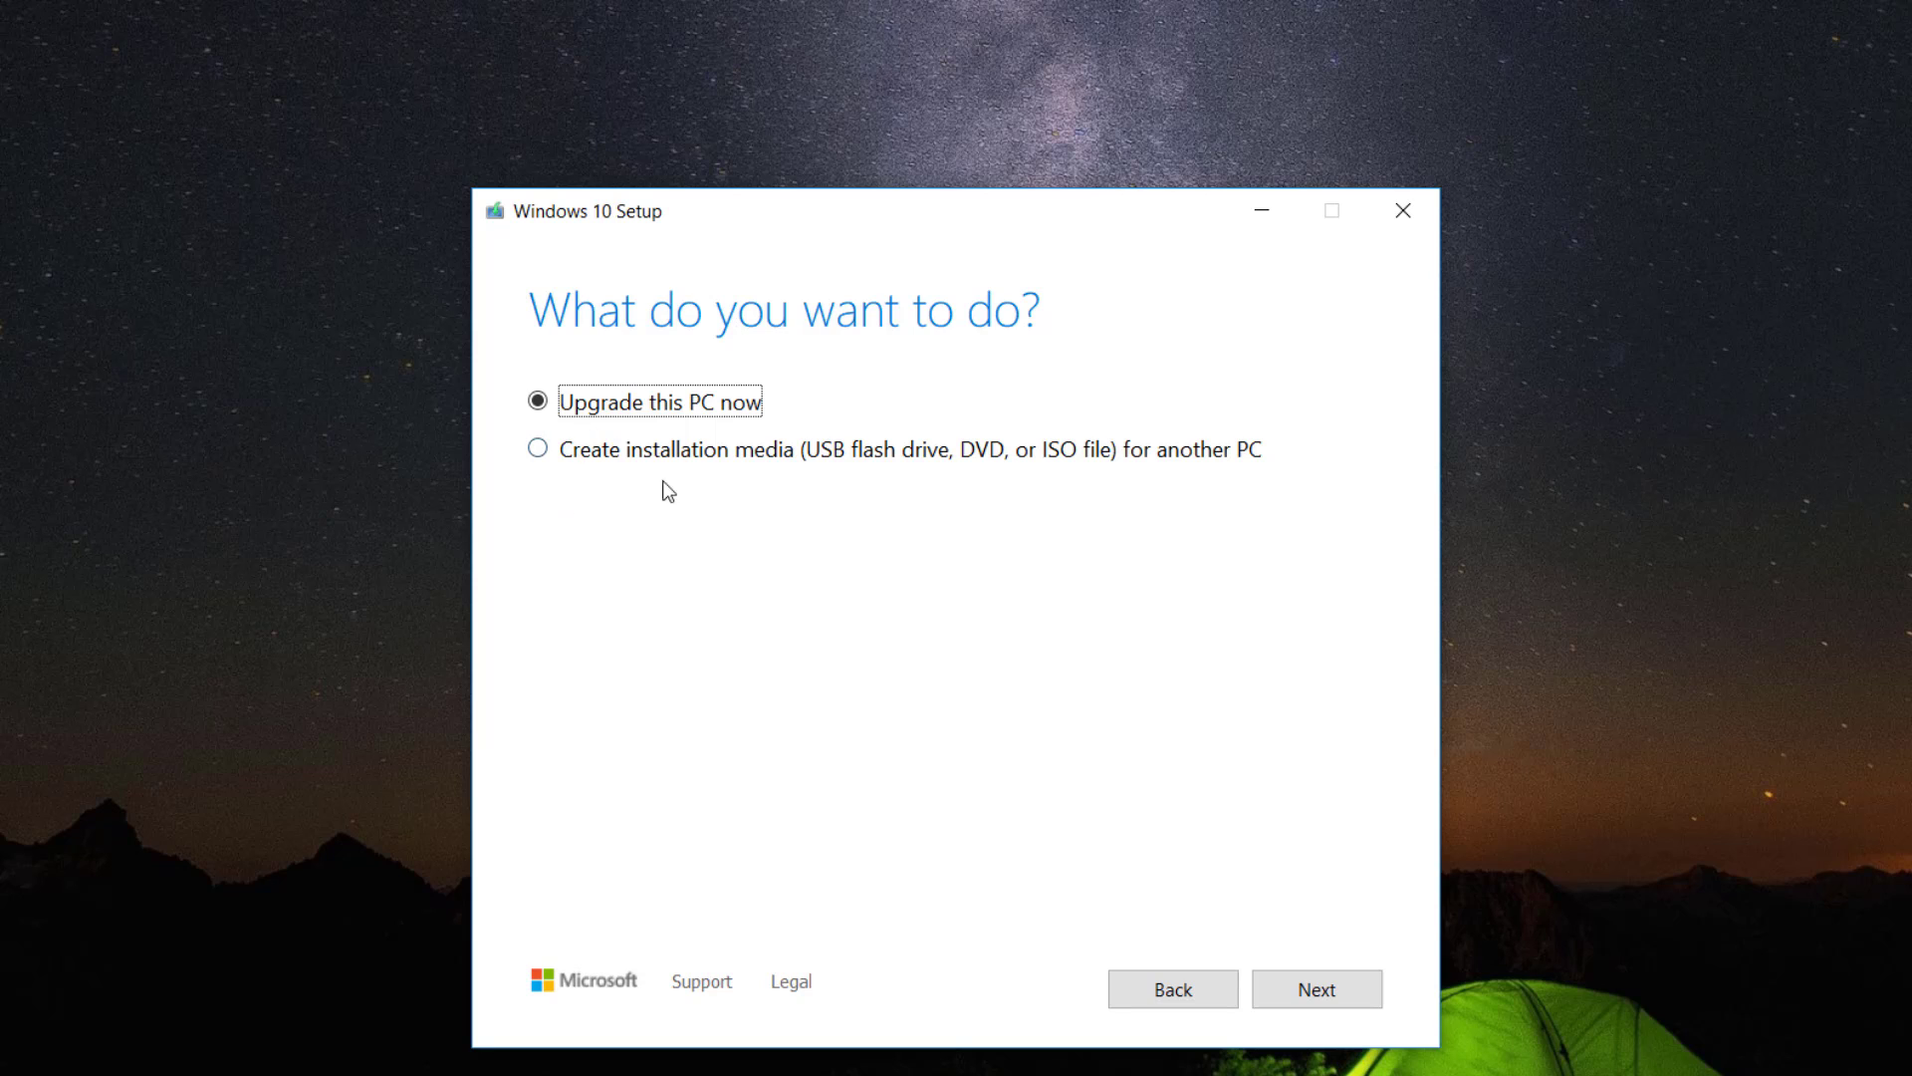
# Choose to create installation media for another PC and turn off the recommended options
pyautogui.click(539, 453)
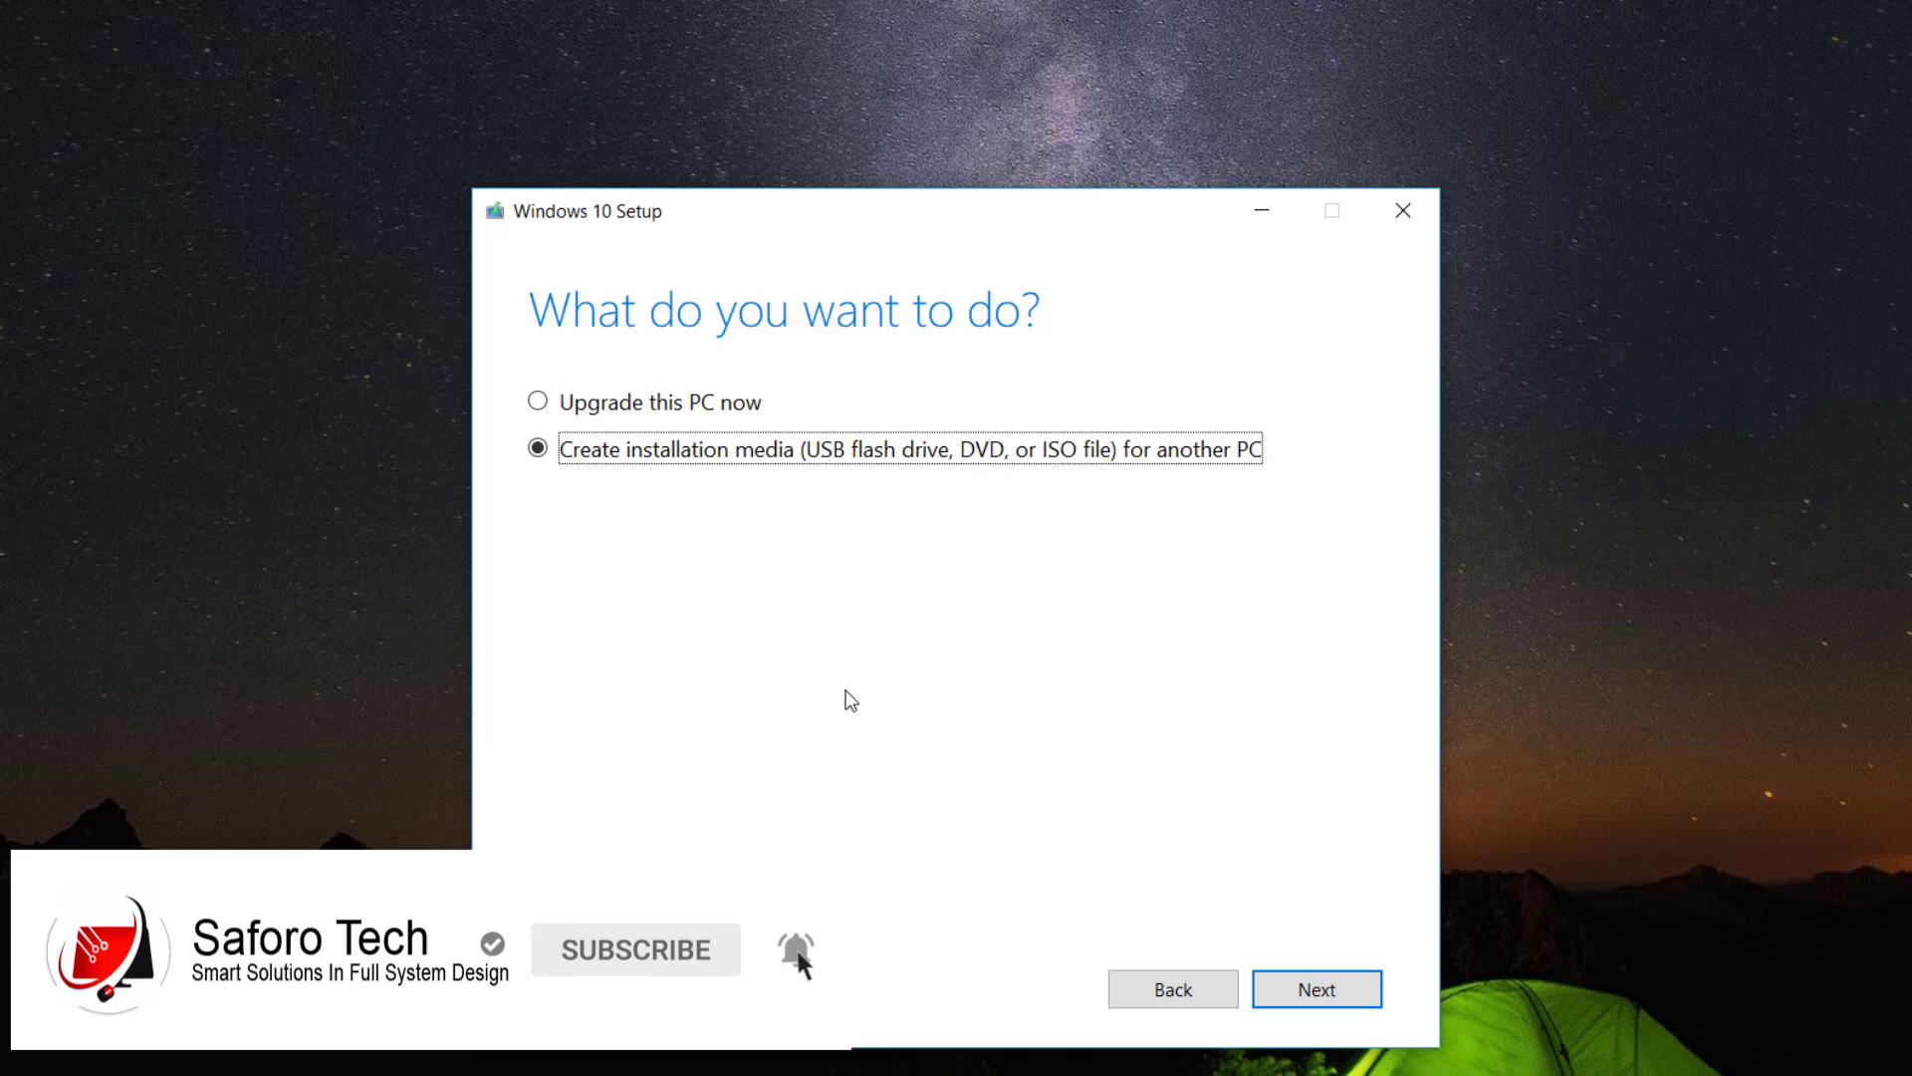
pyautogui.click(1339, 998)
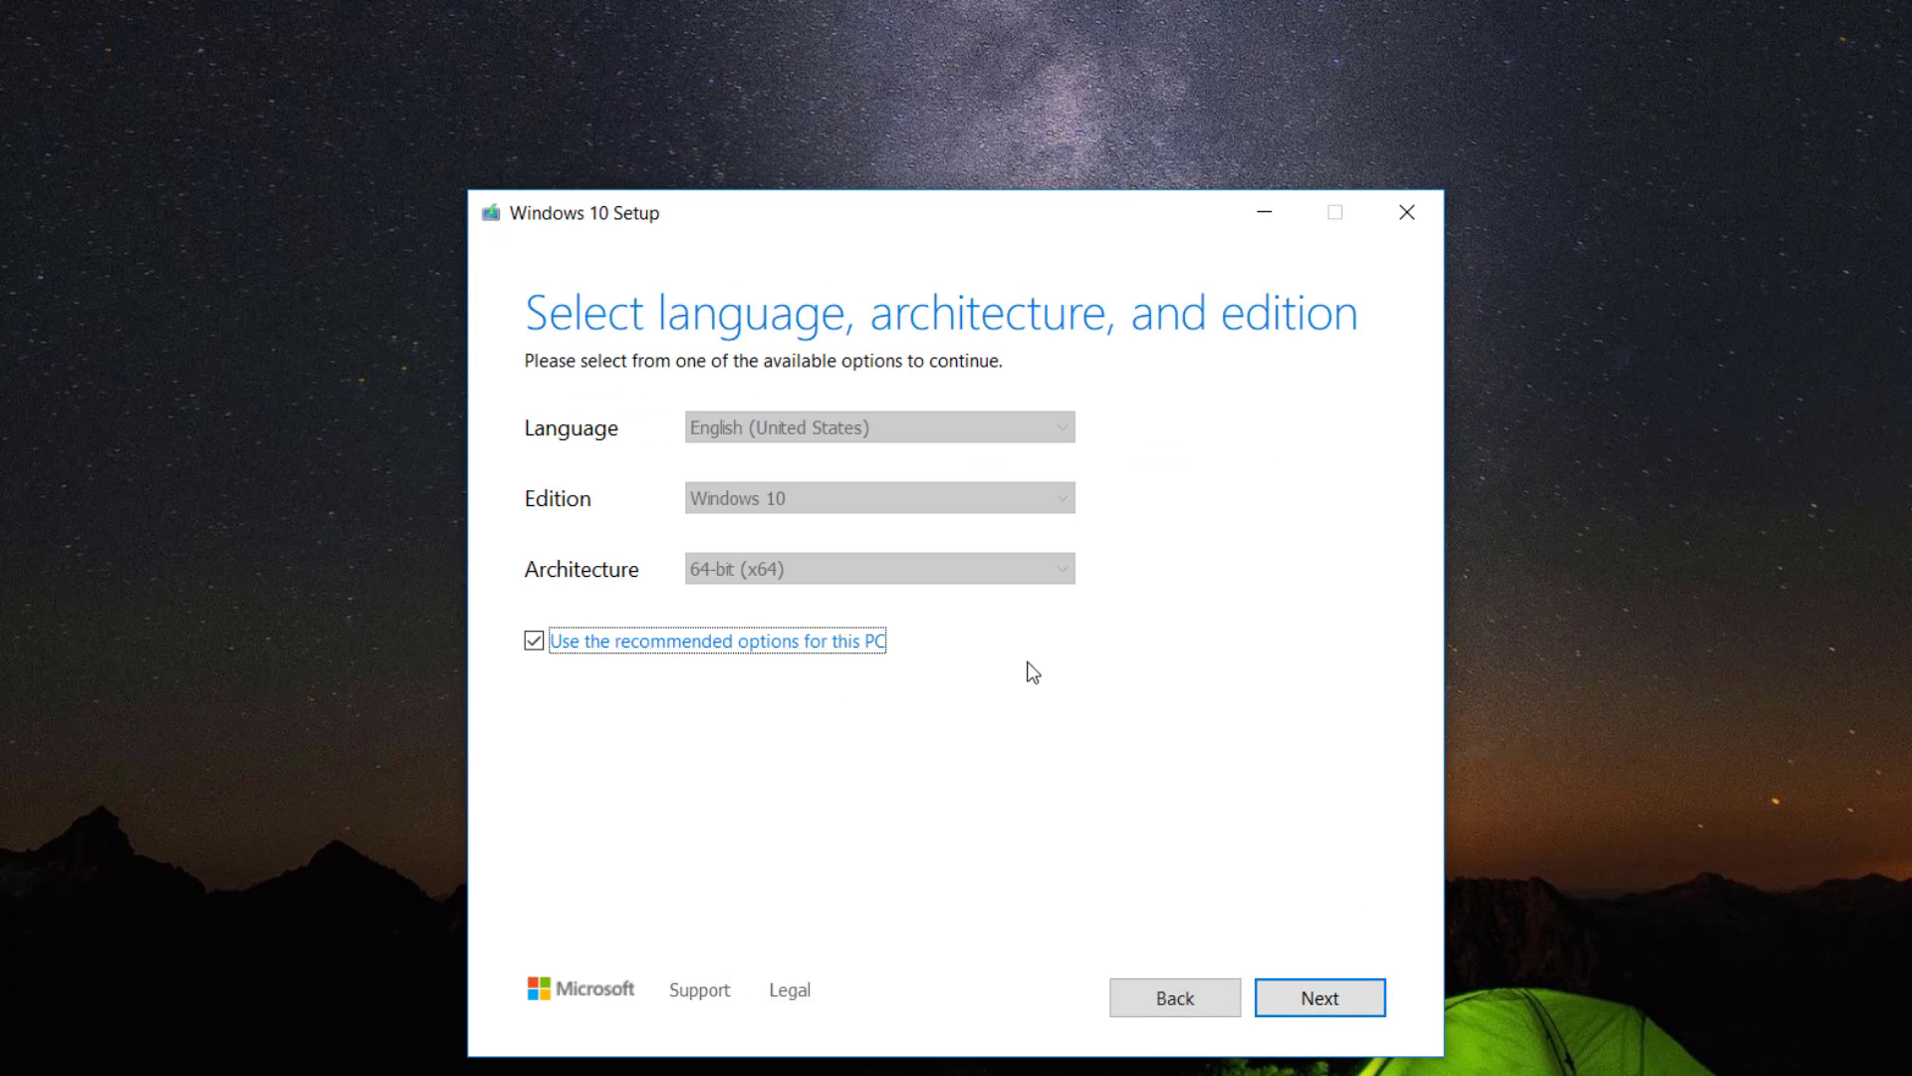
pyautogui.click(534, 640)
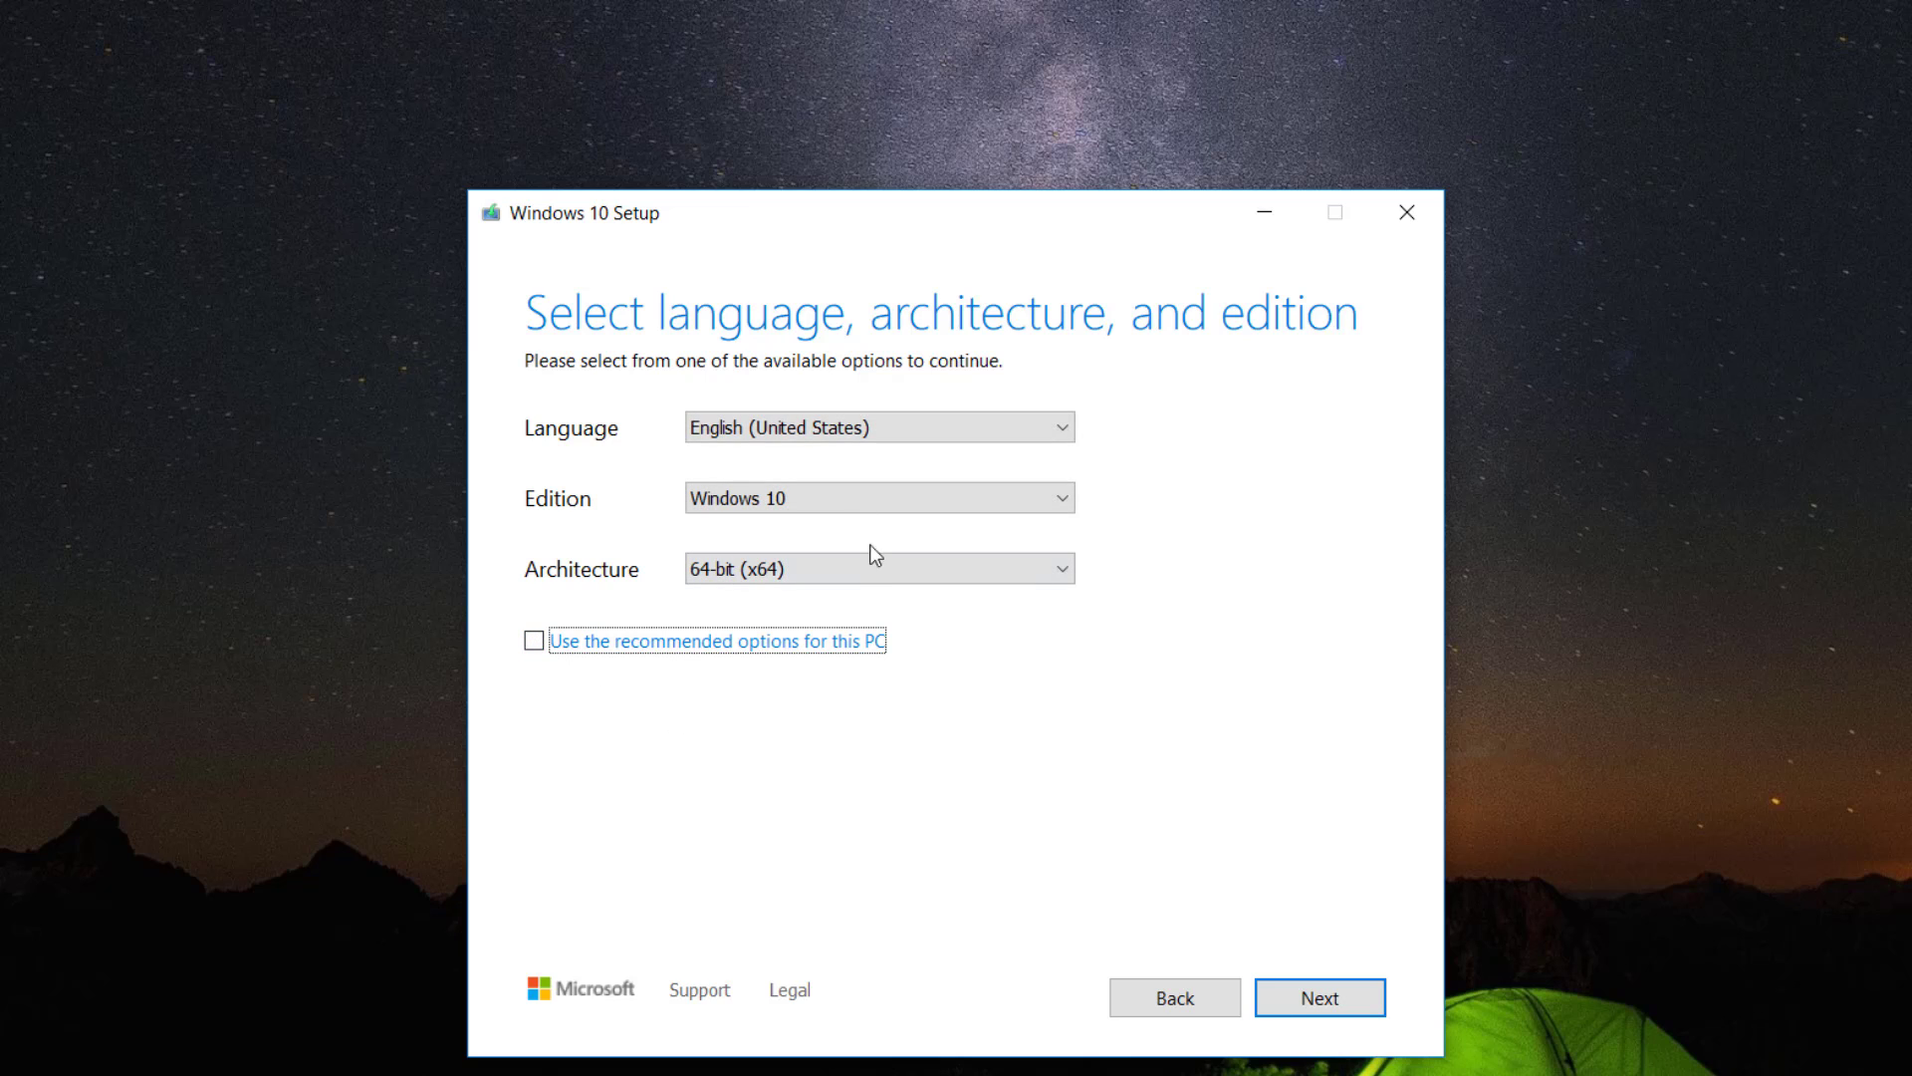
# Set language English (United States), edition Windows 10 and architecture 32-bit (x86)
pyautogui.click(1042, 430)
pyautogui.click(825, 454)
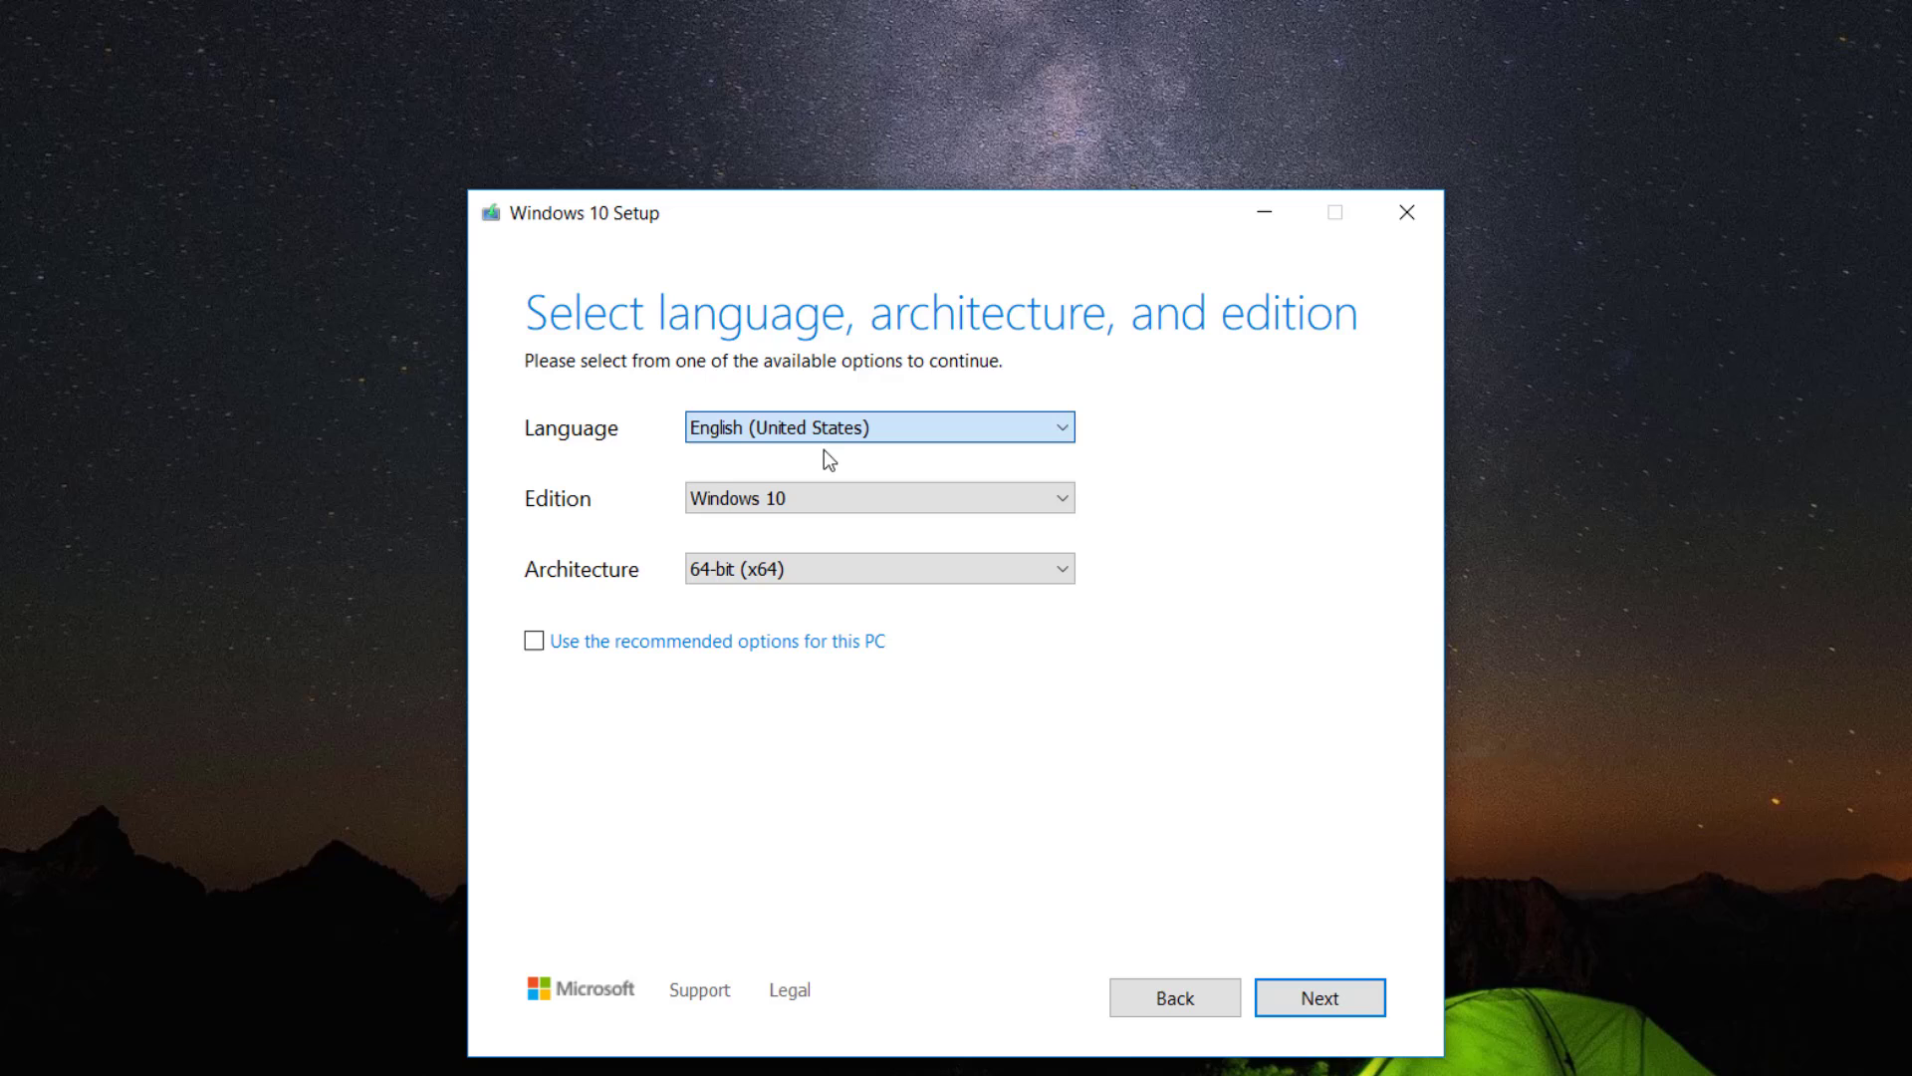
pyautogui.click(868, 510)
pyautogui.click(875, 524)
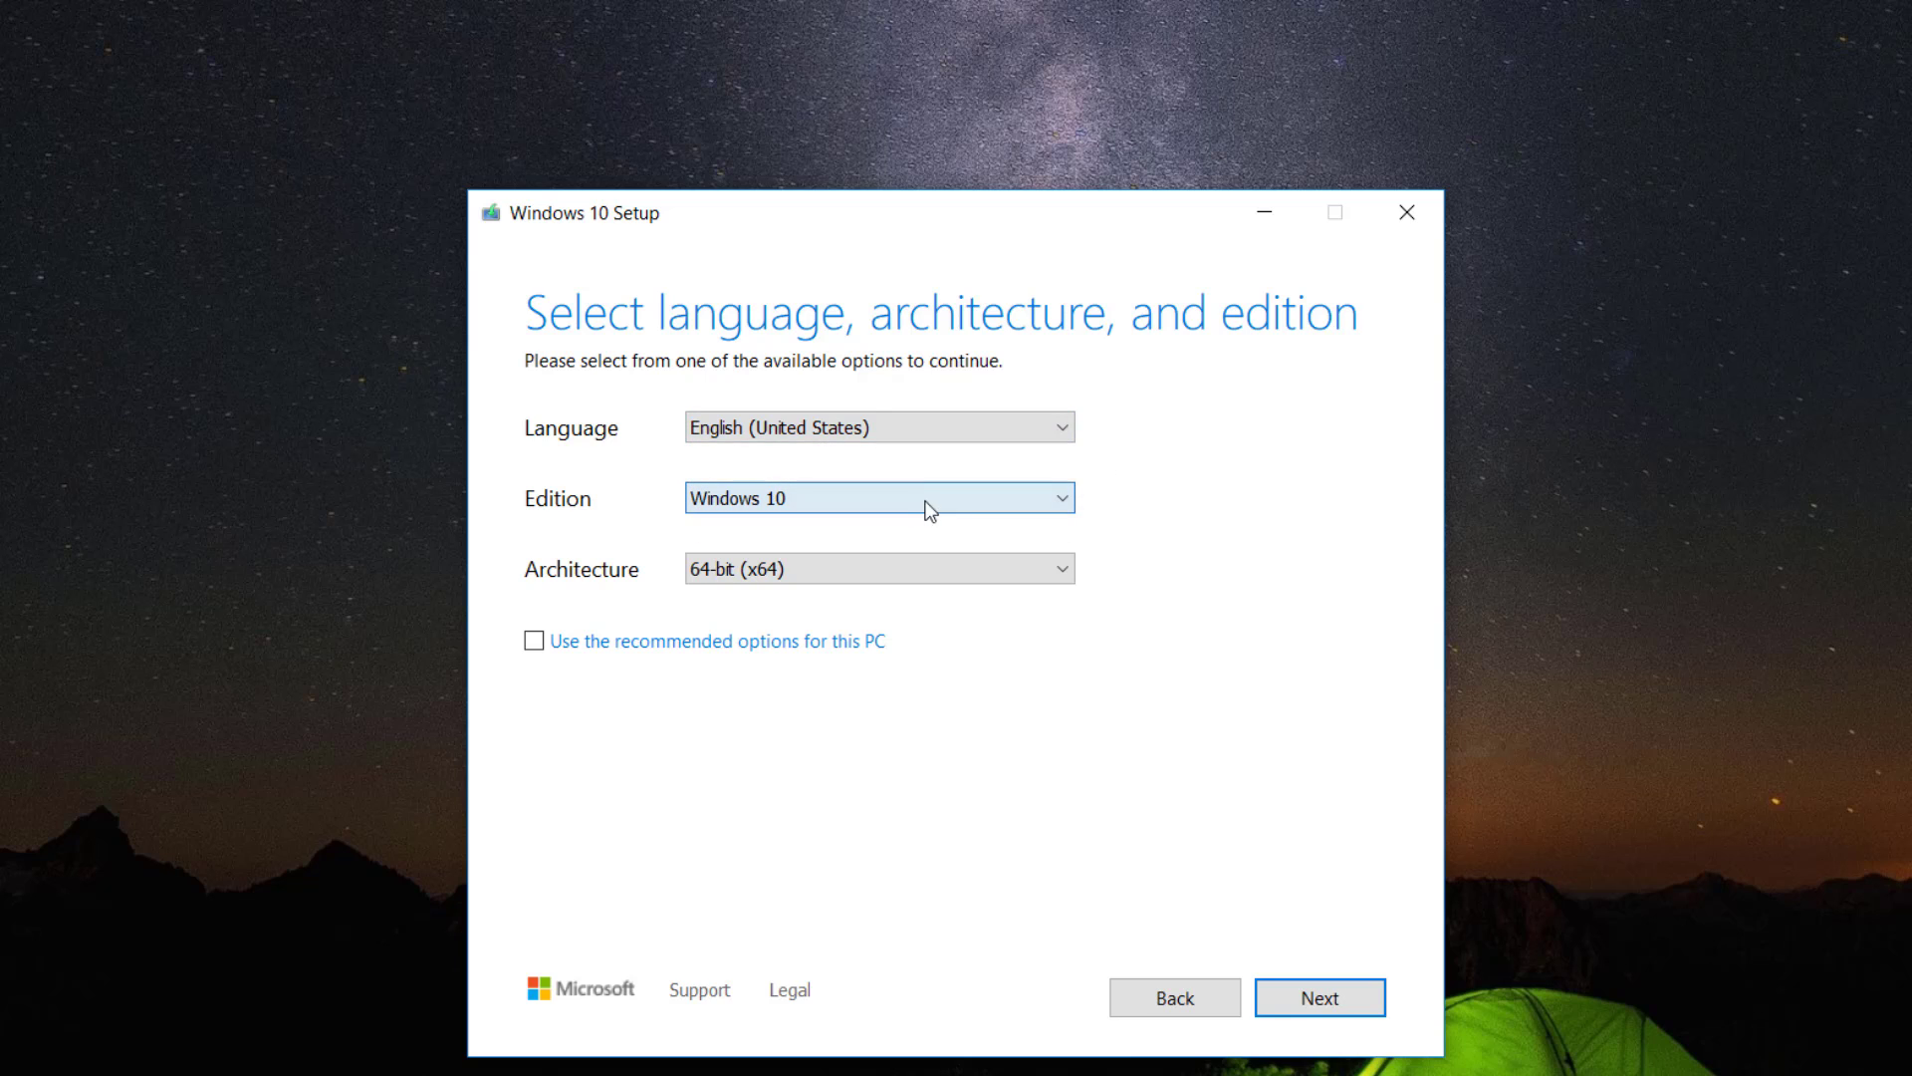
pyautogui.click(1010, 567)
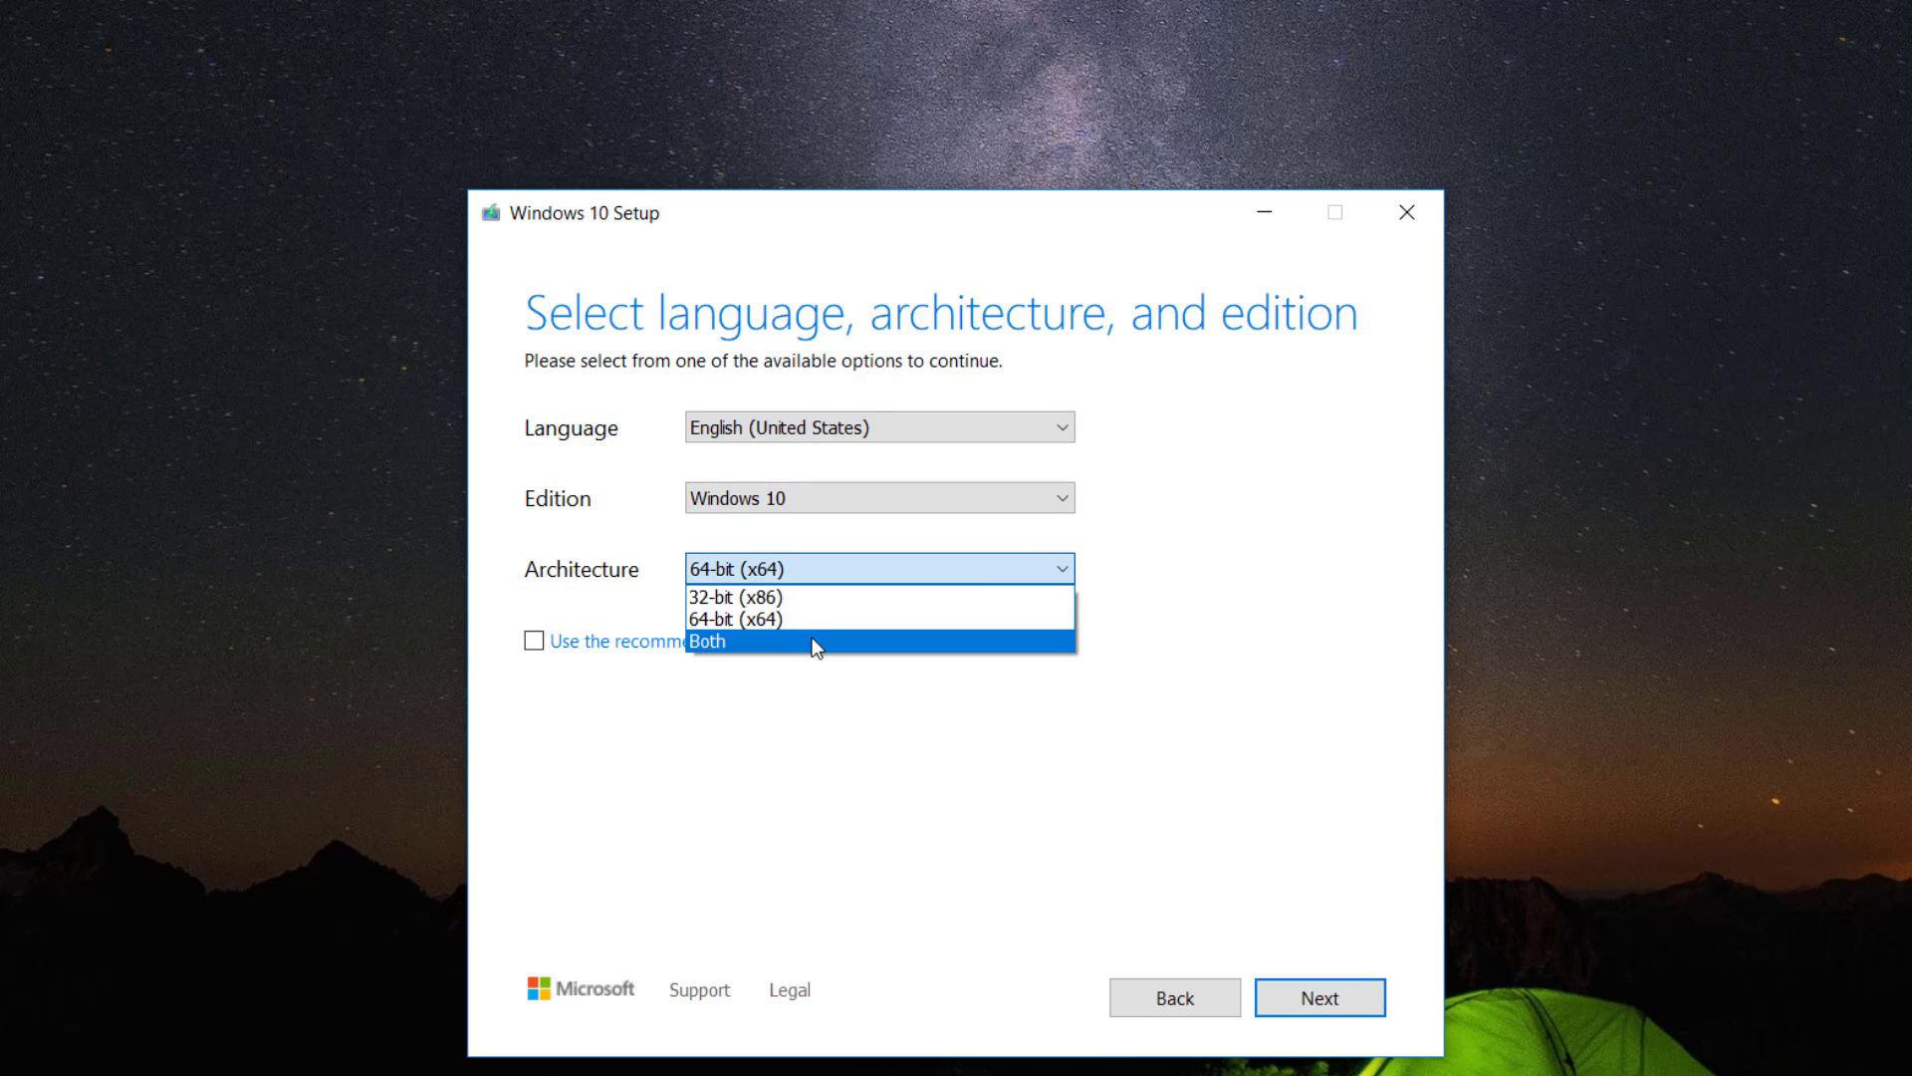
pyautogui.click(759, 620)
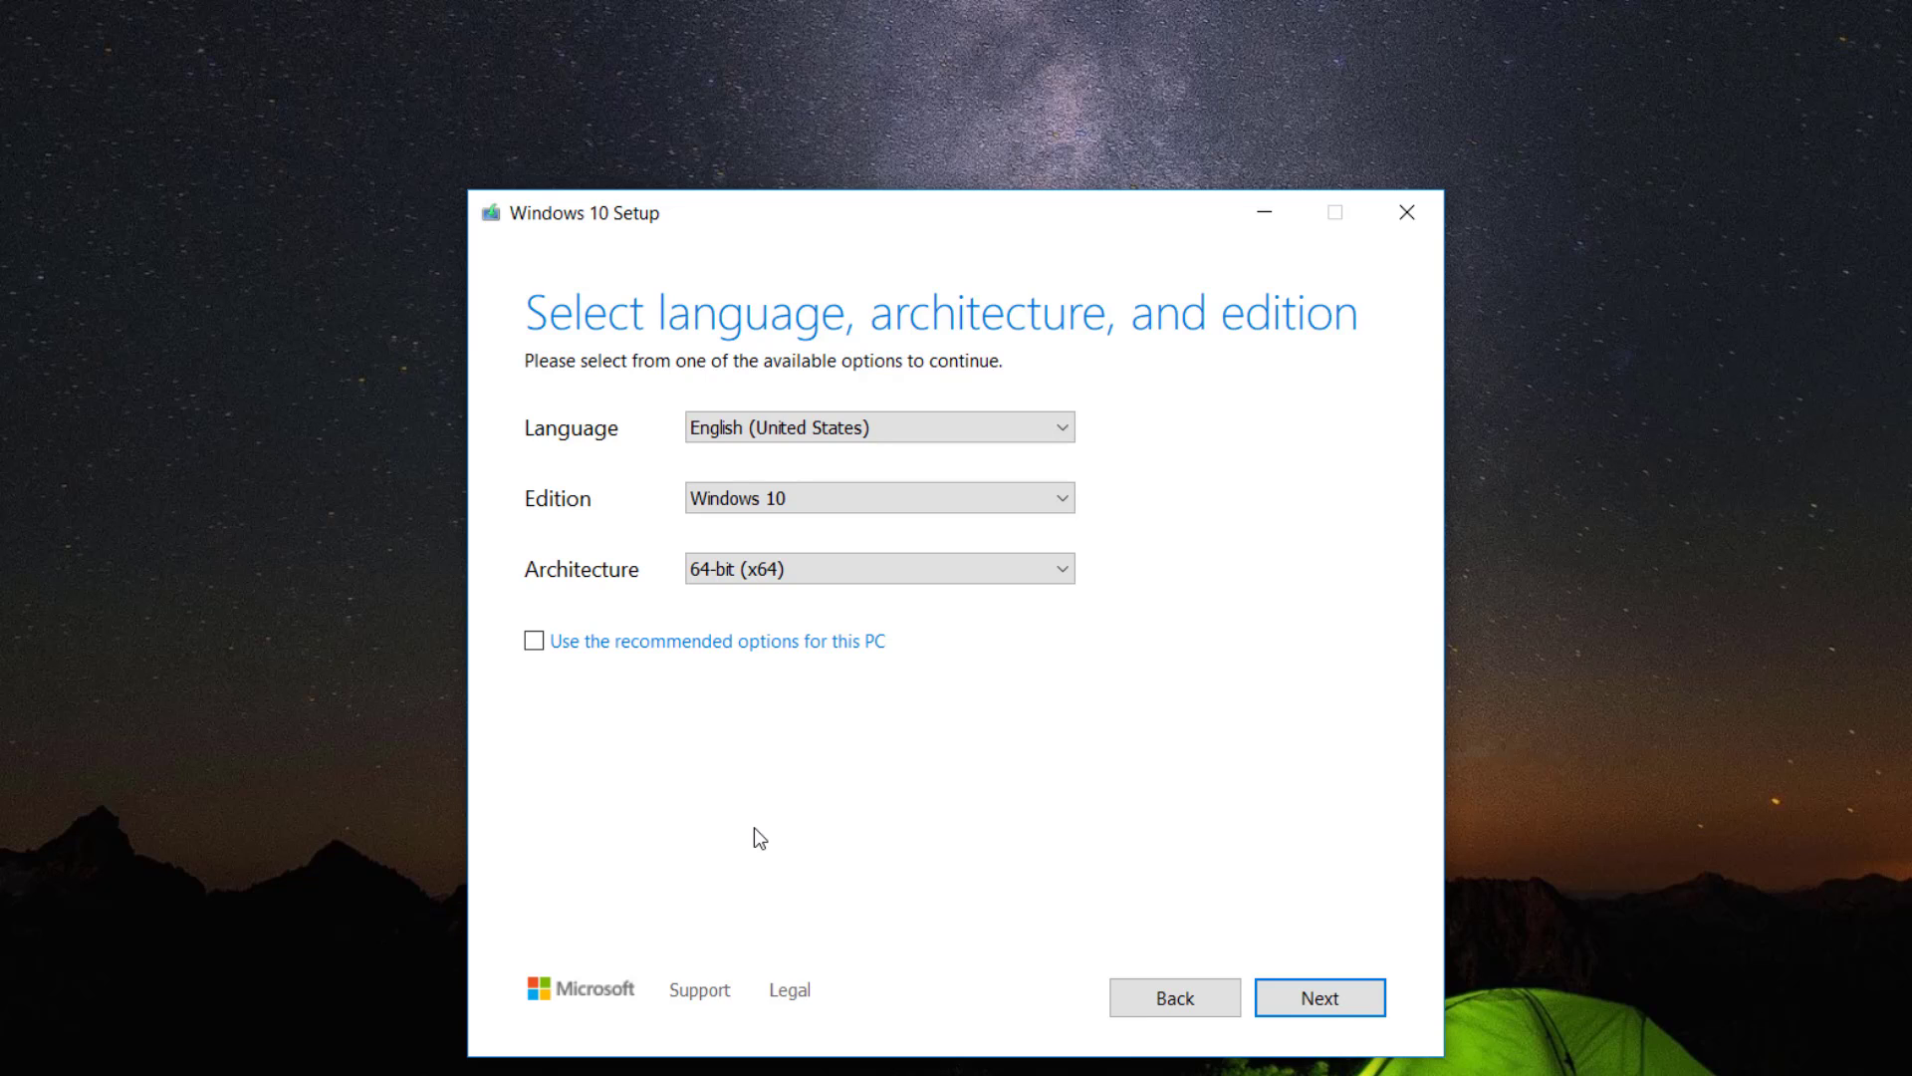
pyautogui.scroll(1, 855, 582)
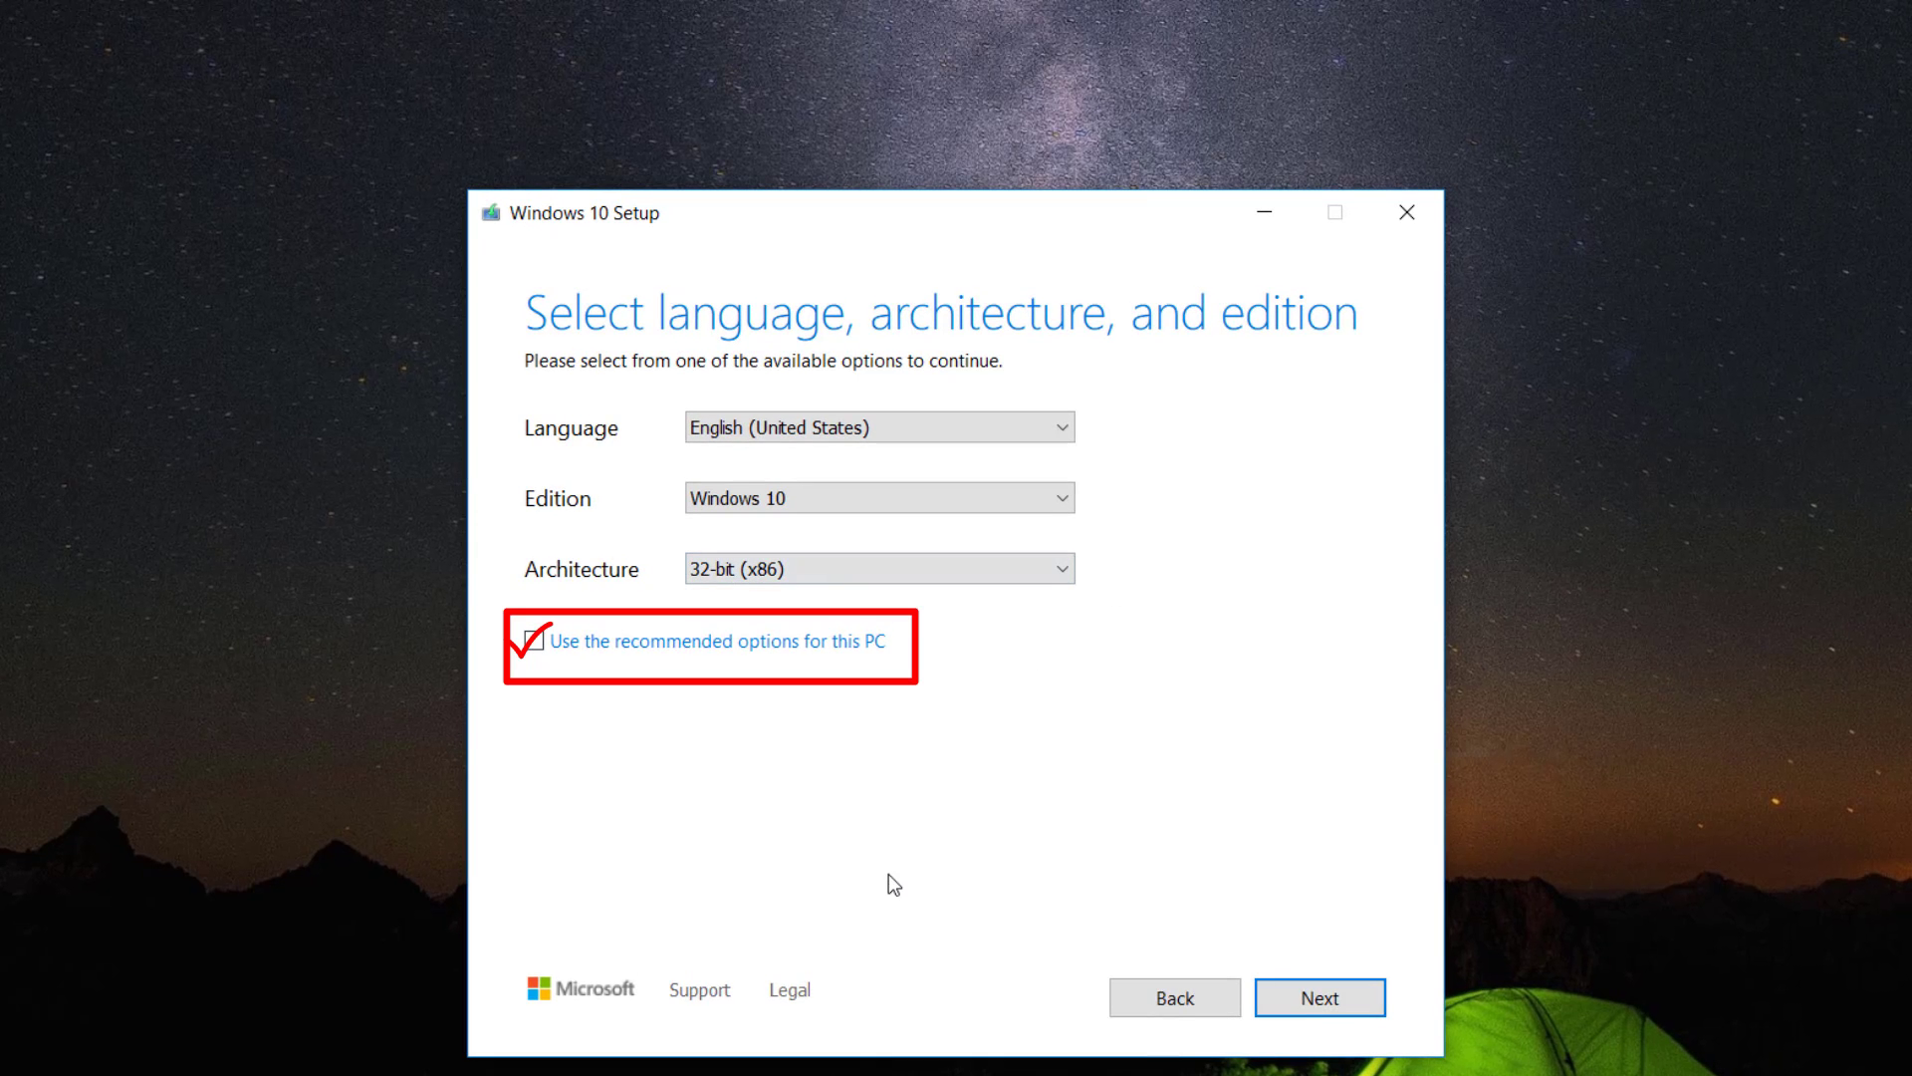
# Choose ISO file as the installation media instead of a USB drive
pyautogui.click(1338, 998)
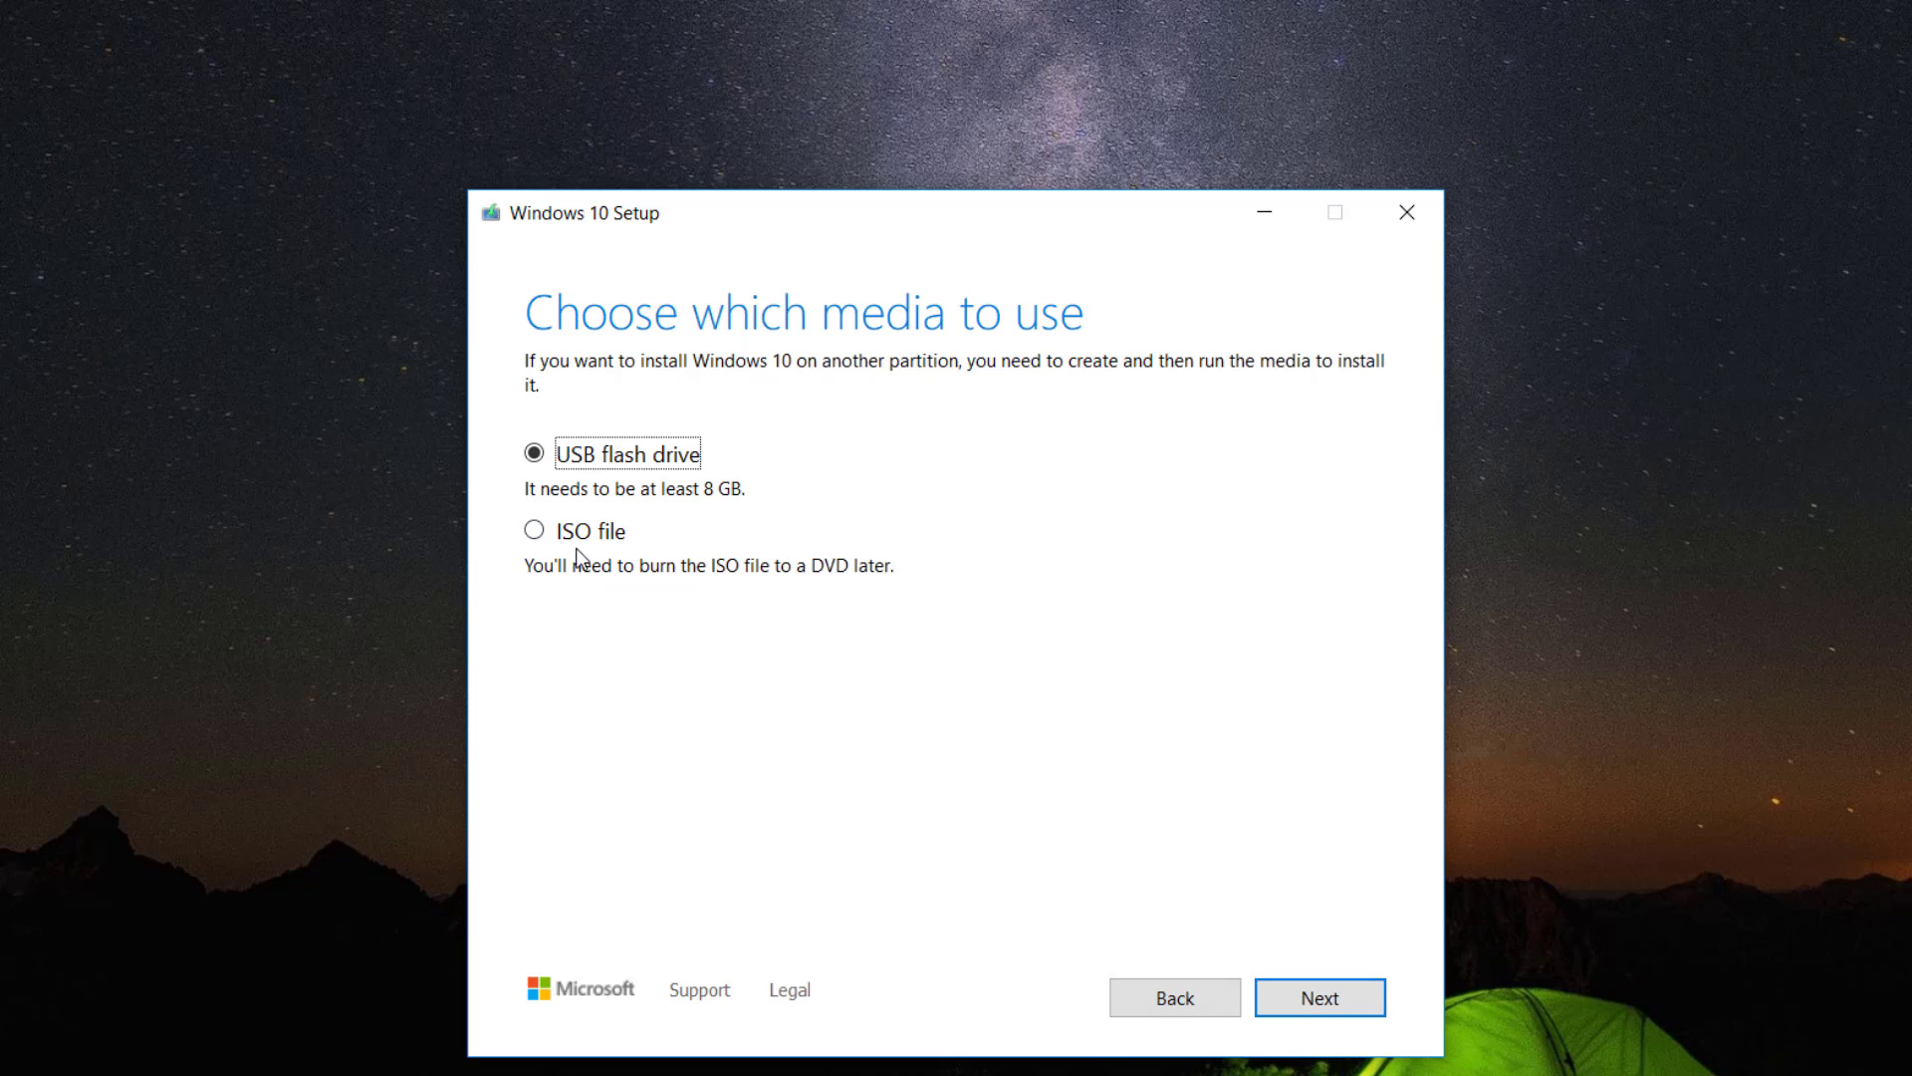
pyautogui.click(534, 531)
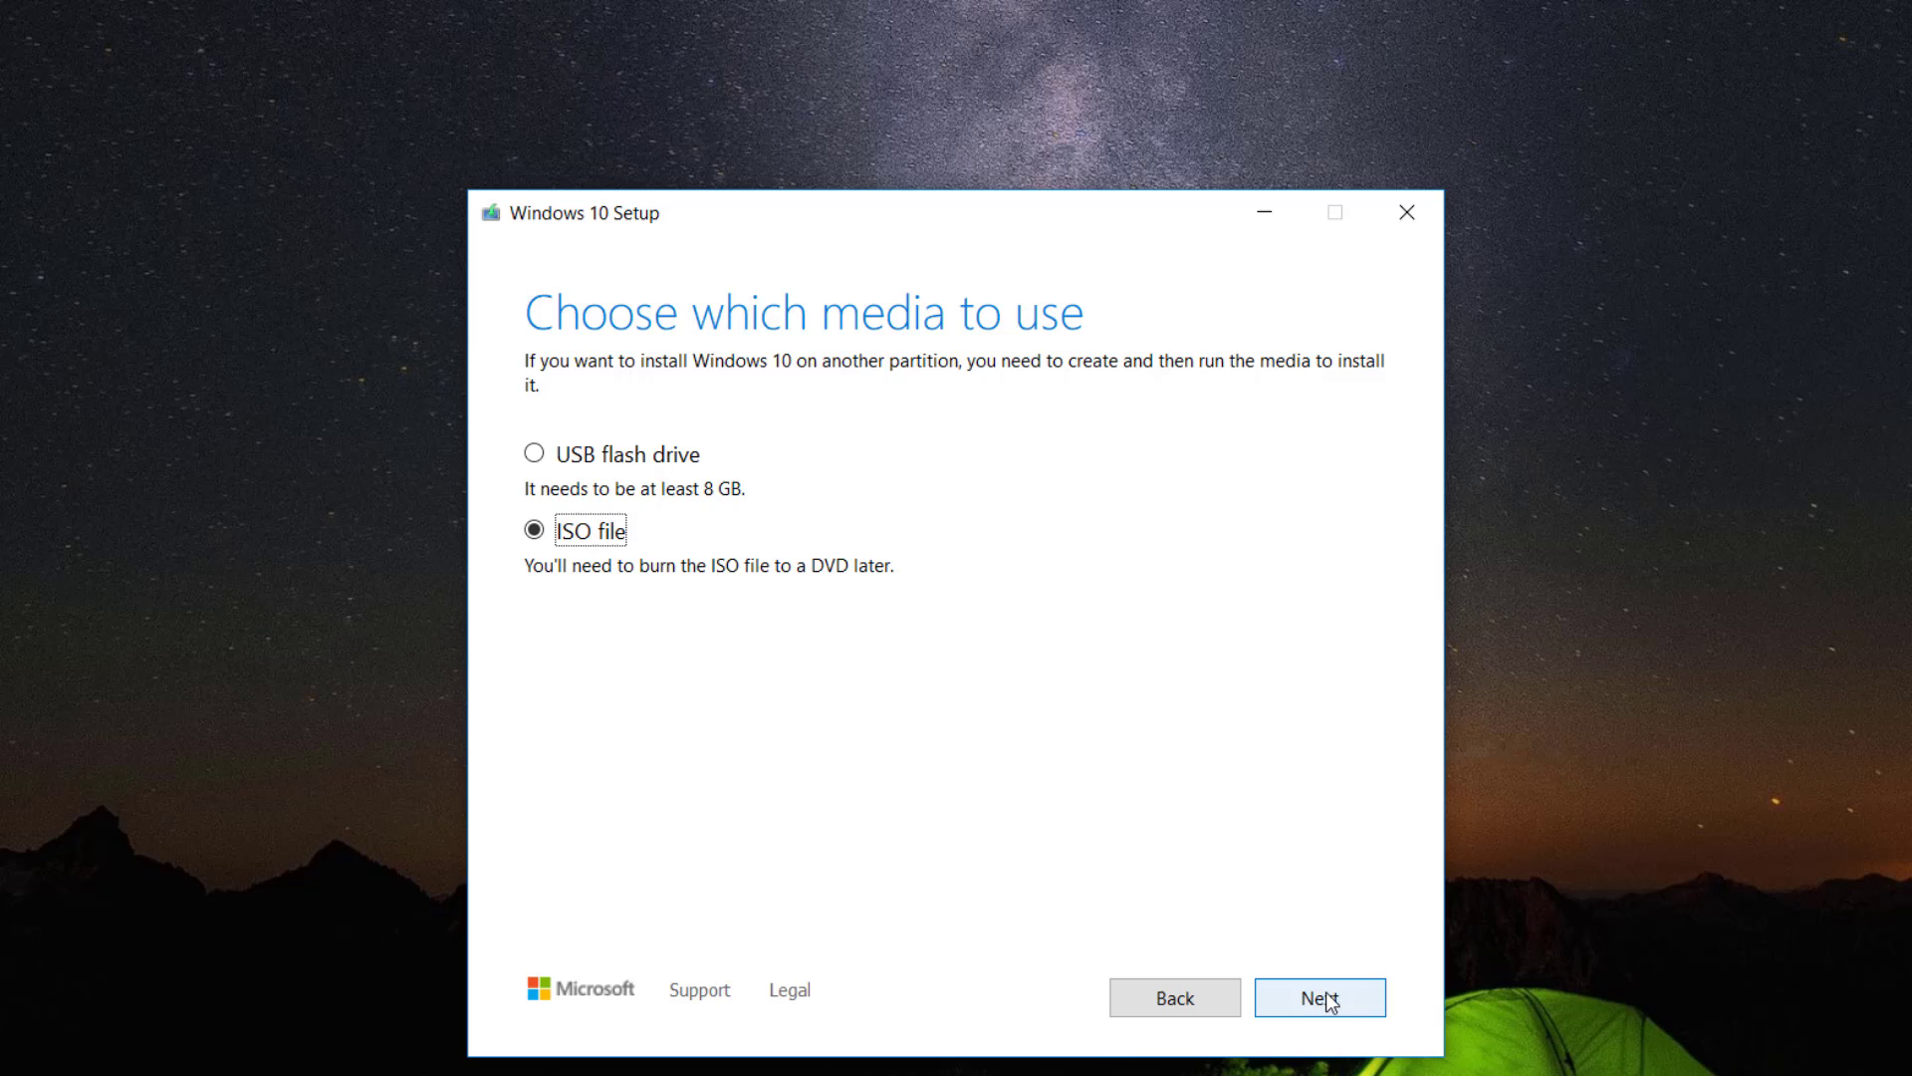
pyautogui.click(1325, 1000)
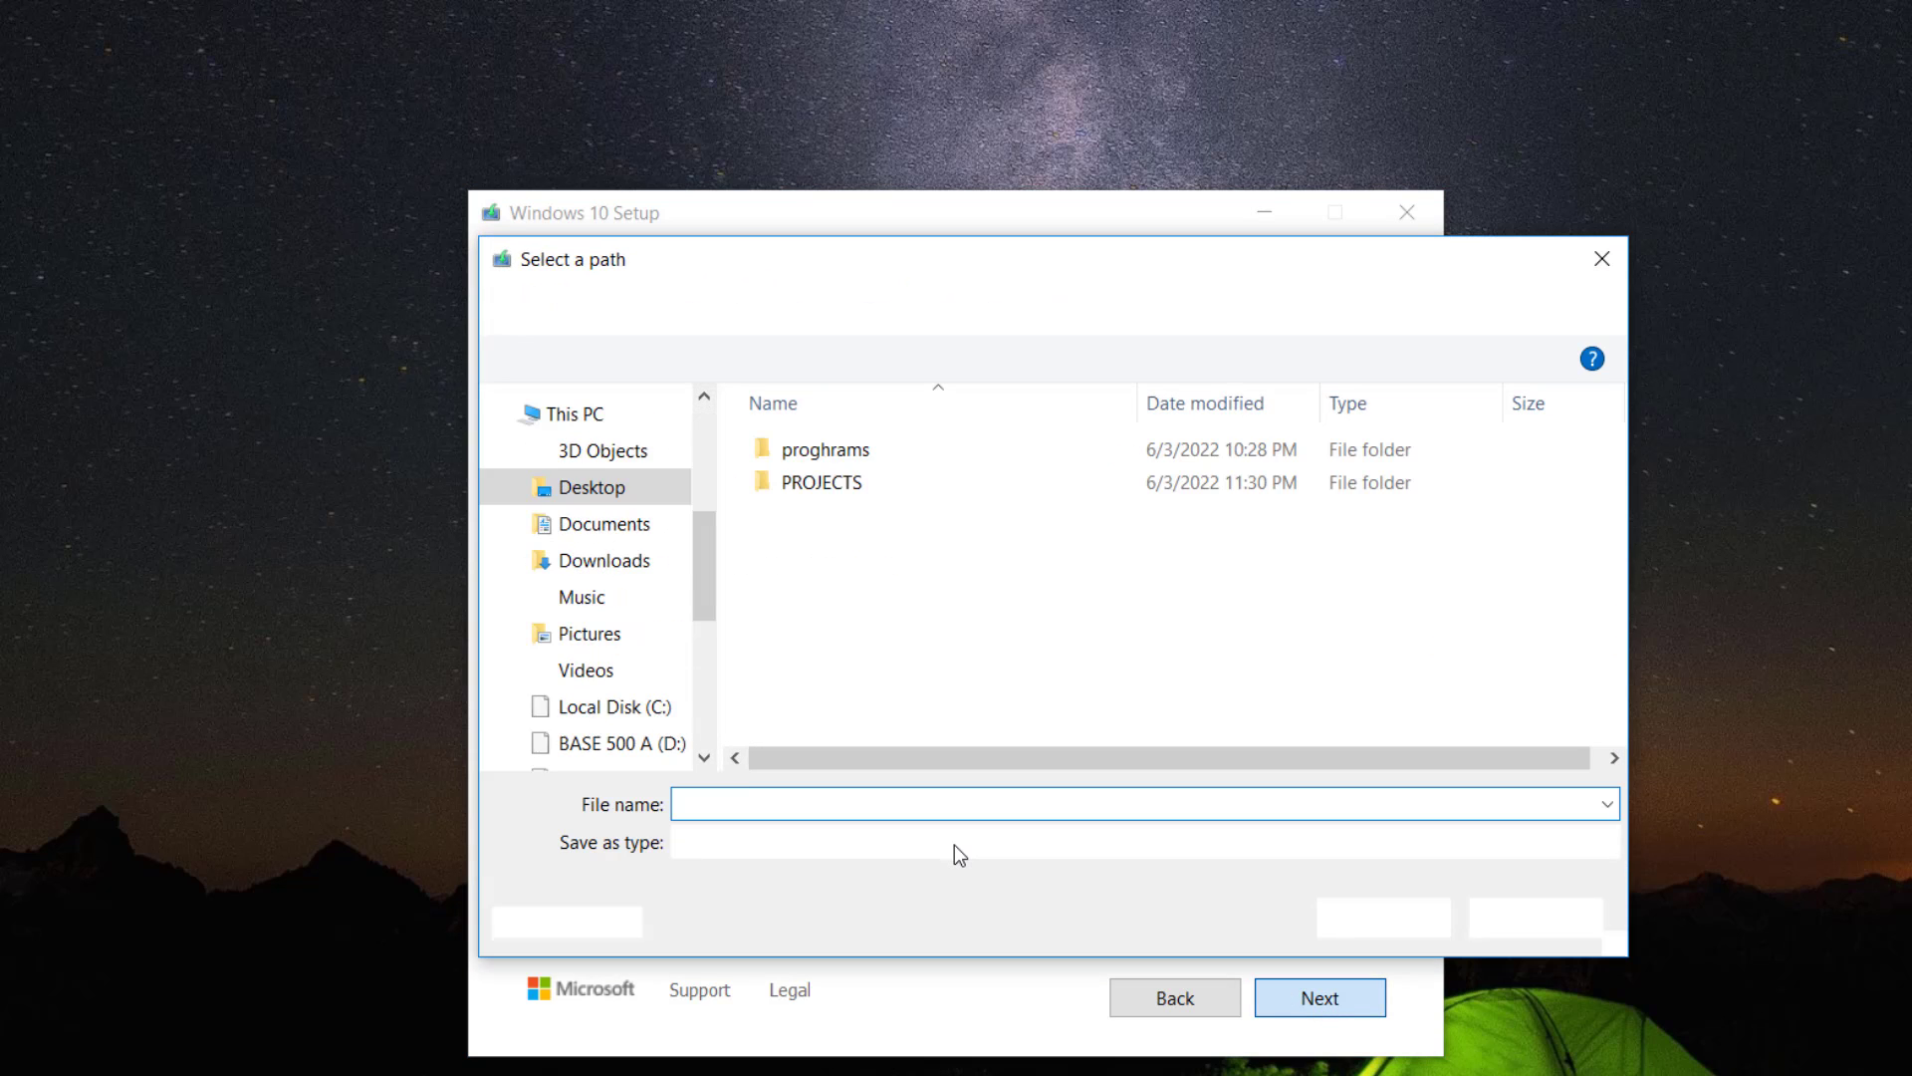
# Set the ISO save location to the Desktop with the file name 'Windows 10'
pyautogui.click(862, 797)
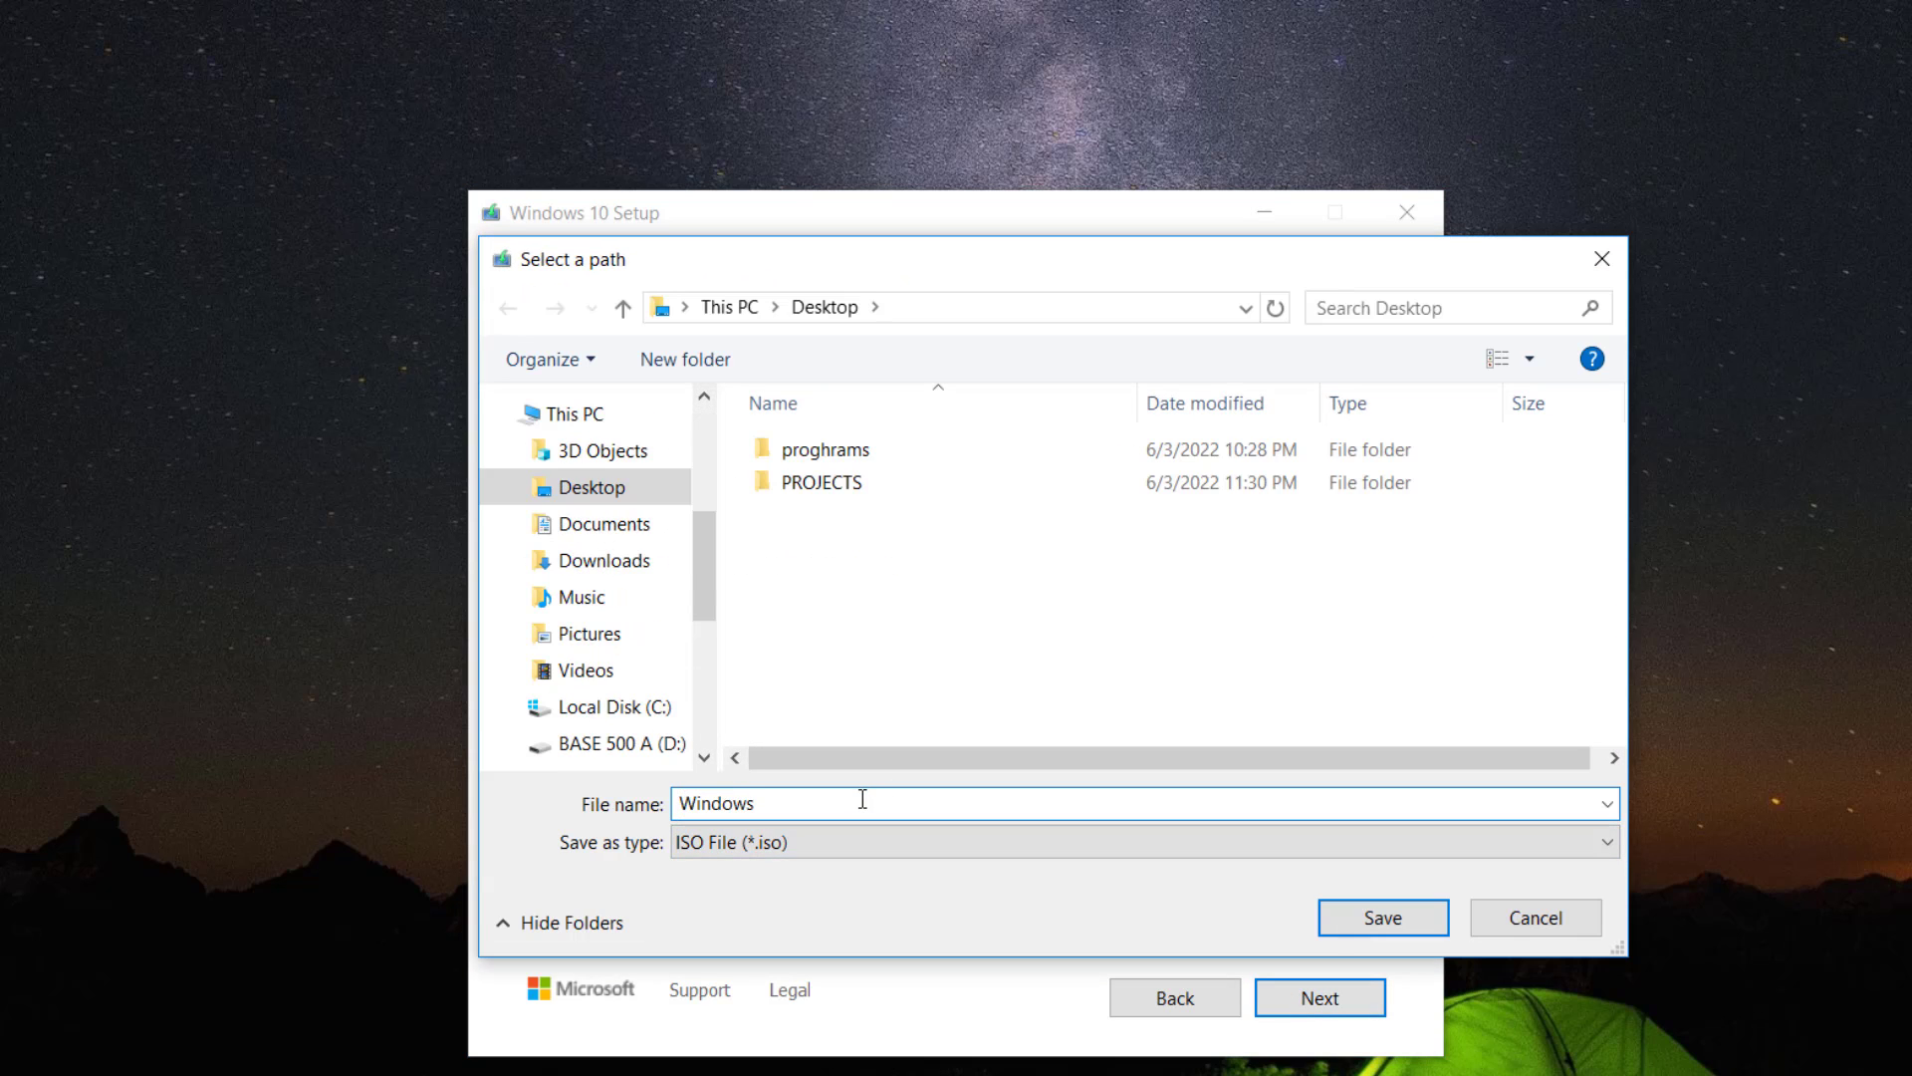
pyautogui.click(589, 493)
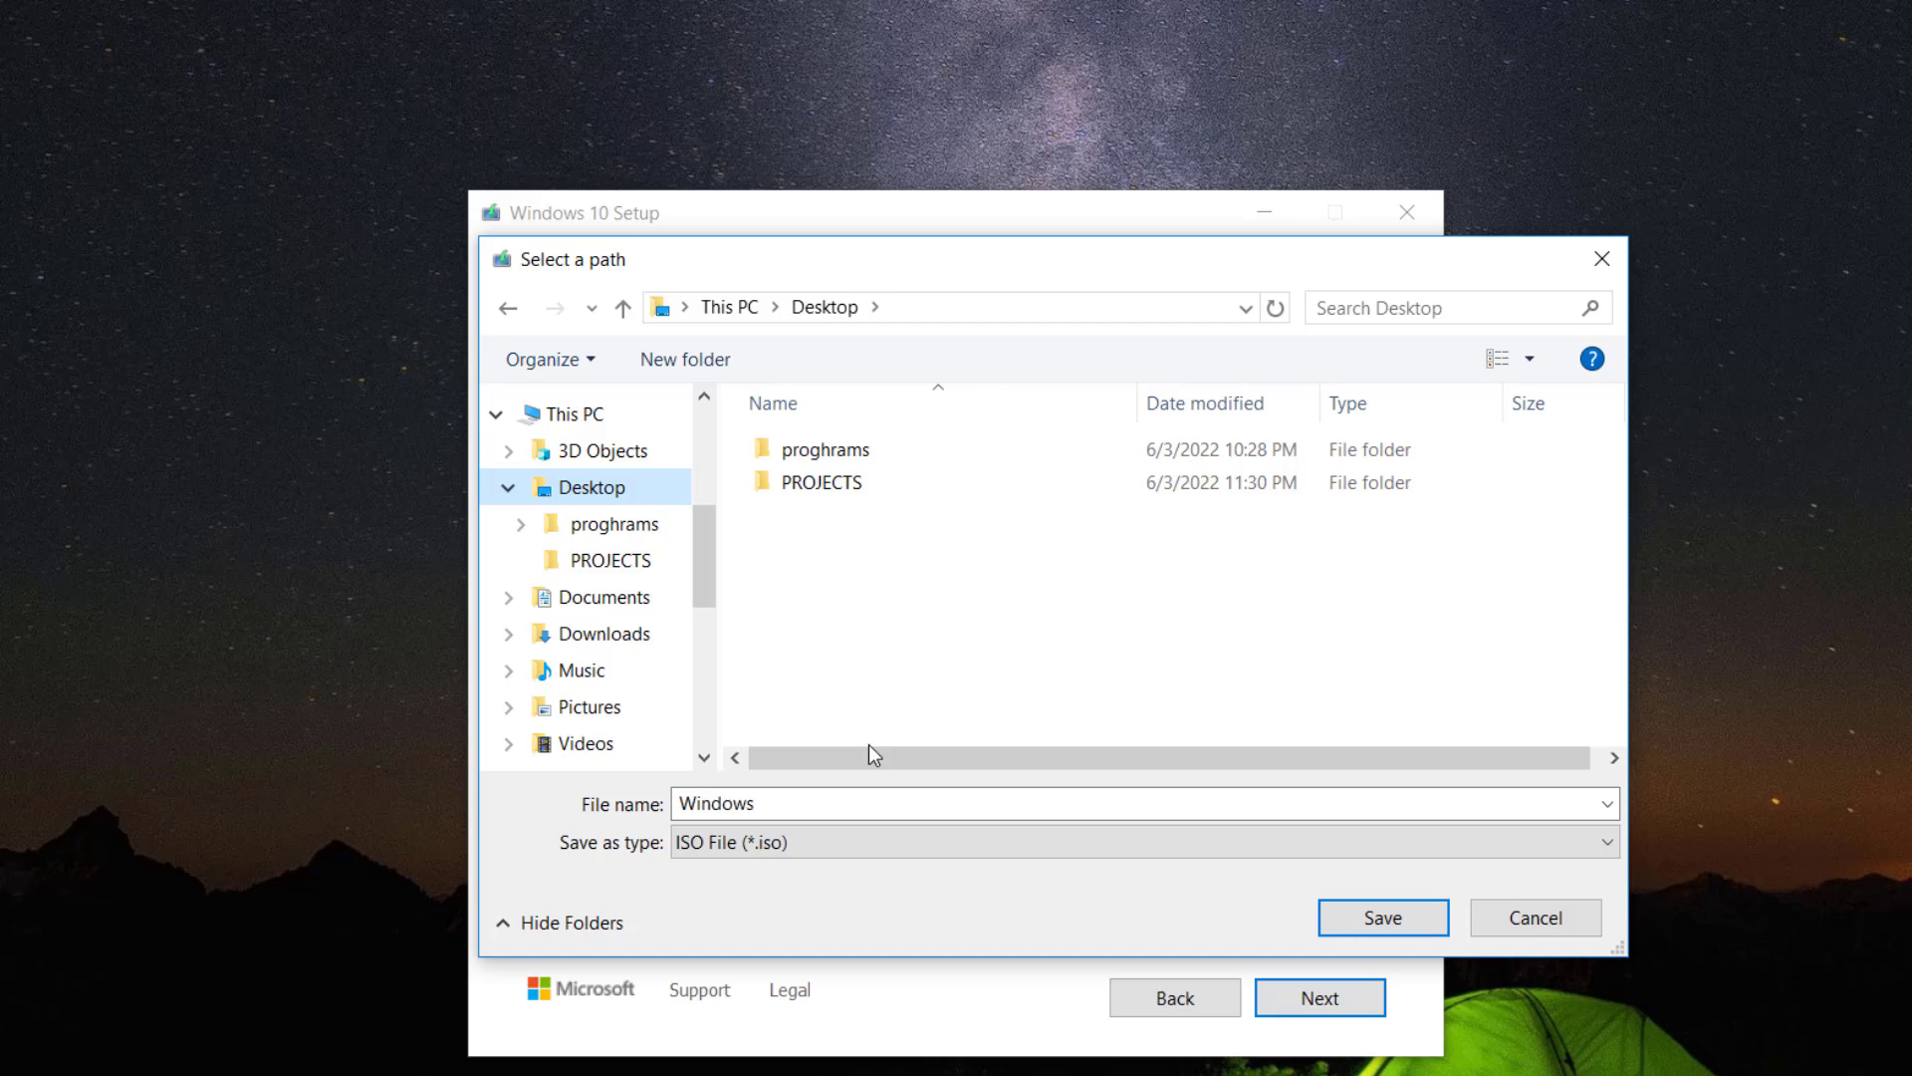
pyautogui.click(793, 804)
pyautogui.click(793, 804)
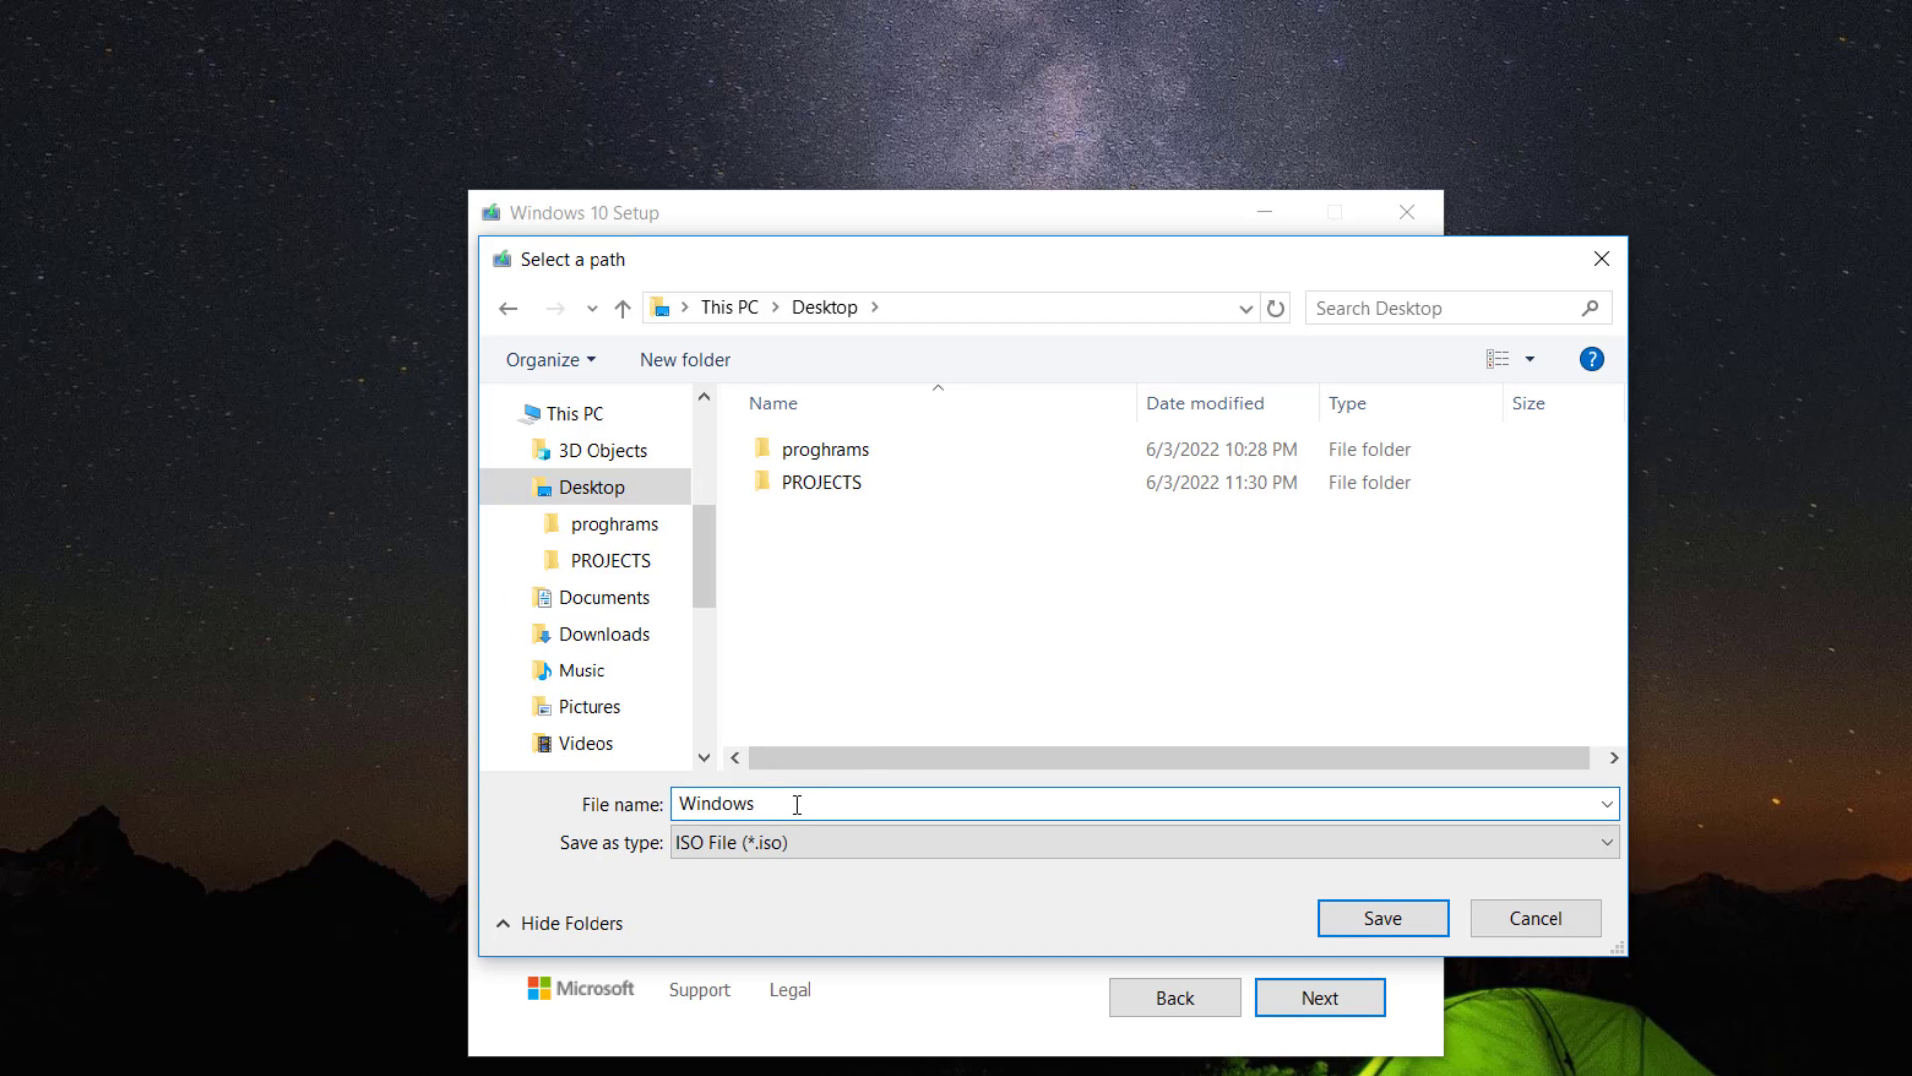
pyautogui.write('10')
# Save the ISO to start the Windows 10 download, declining the quit prompt so it continues
pyautogui.click(1373, 931)
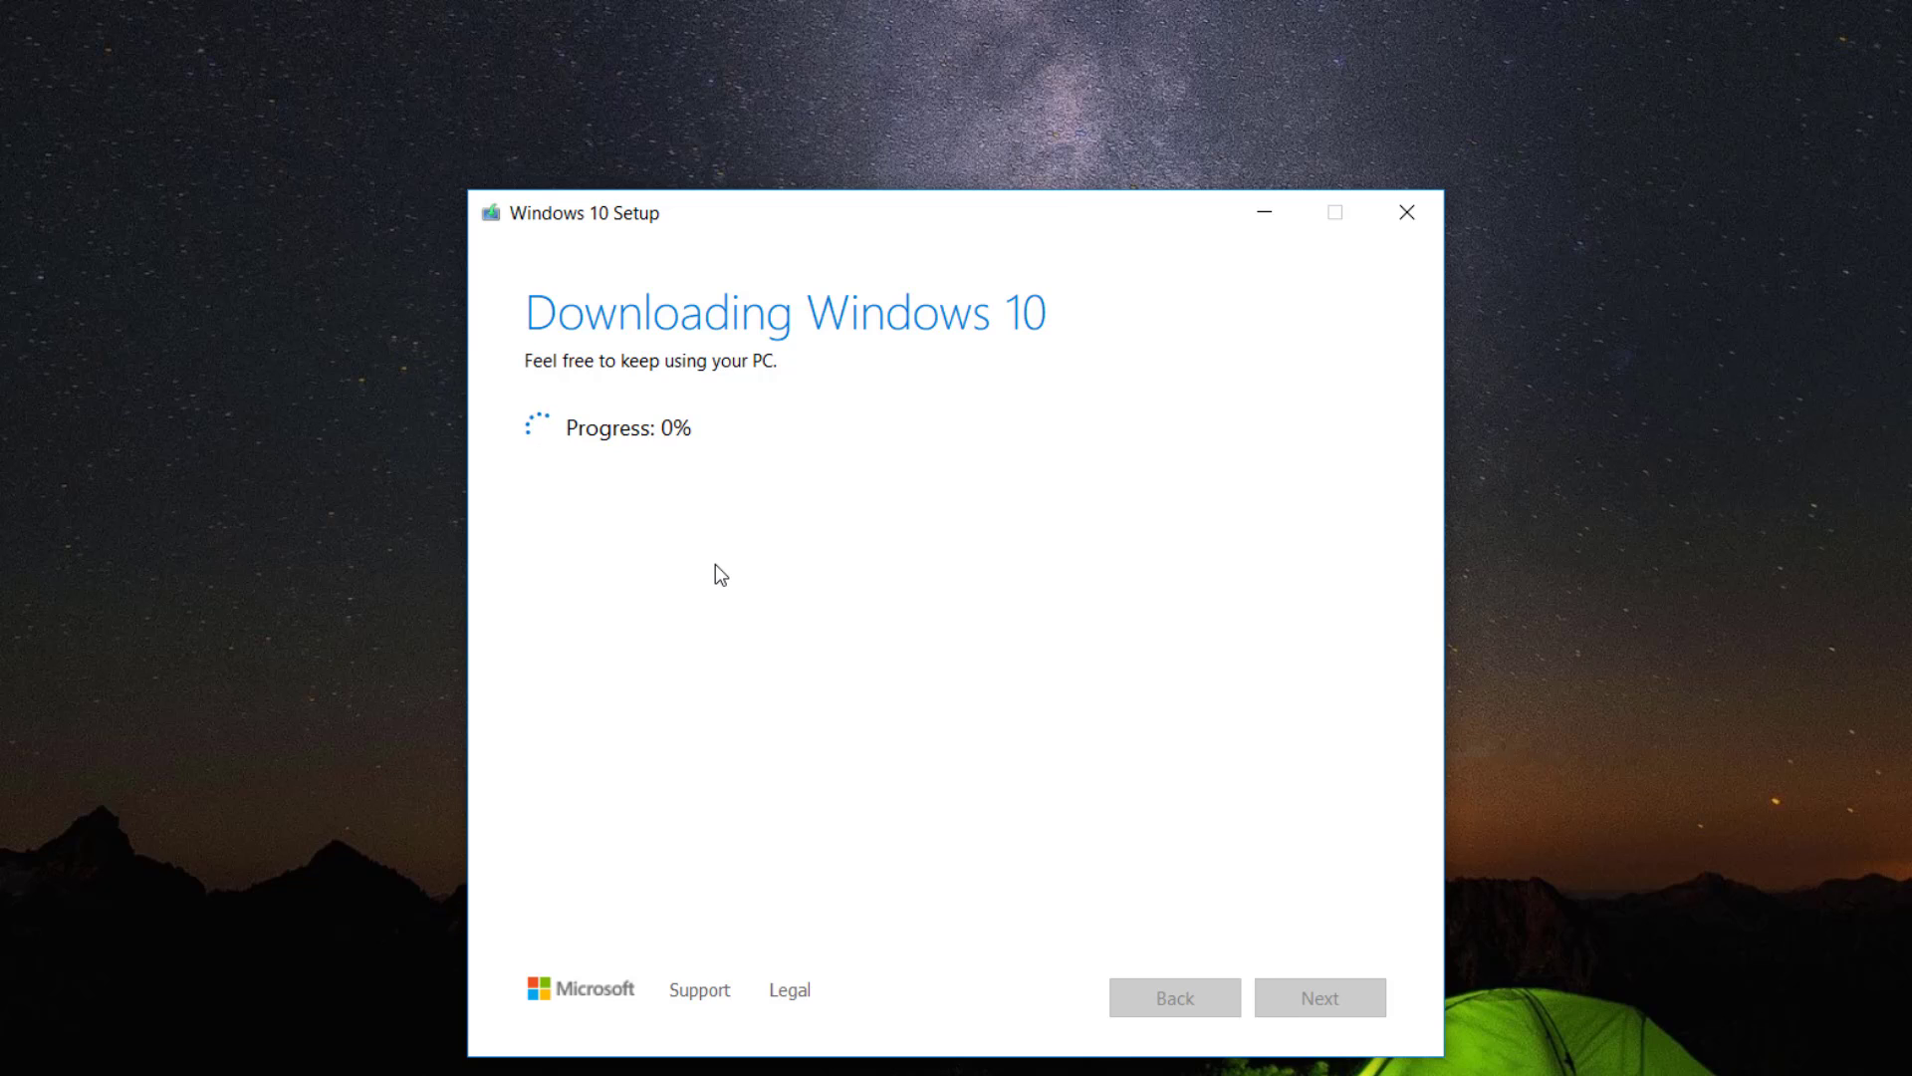
pyautogui.click(1384, 225)
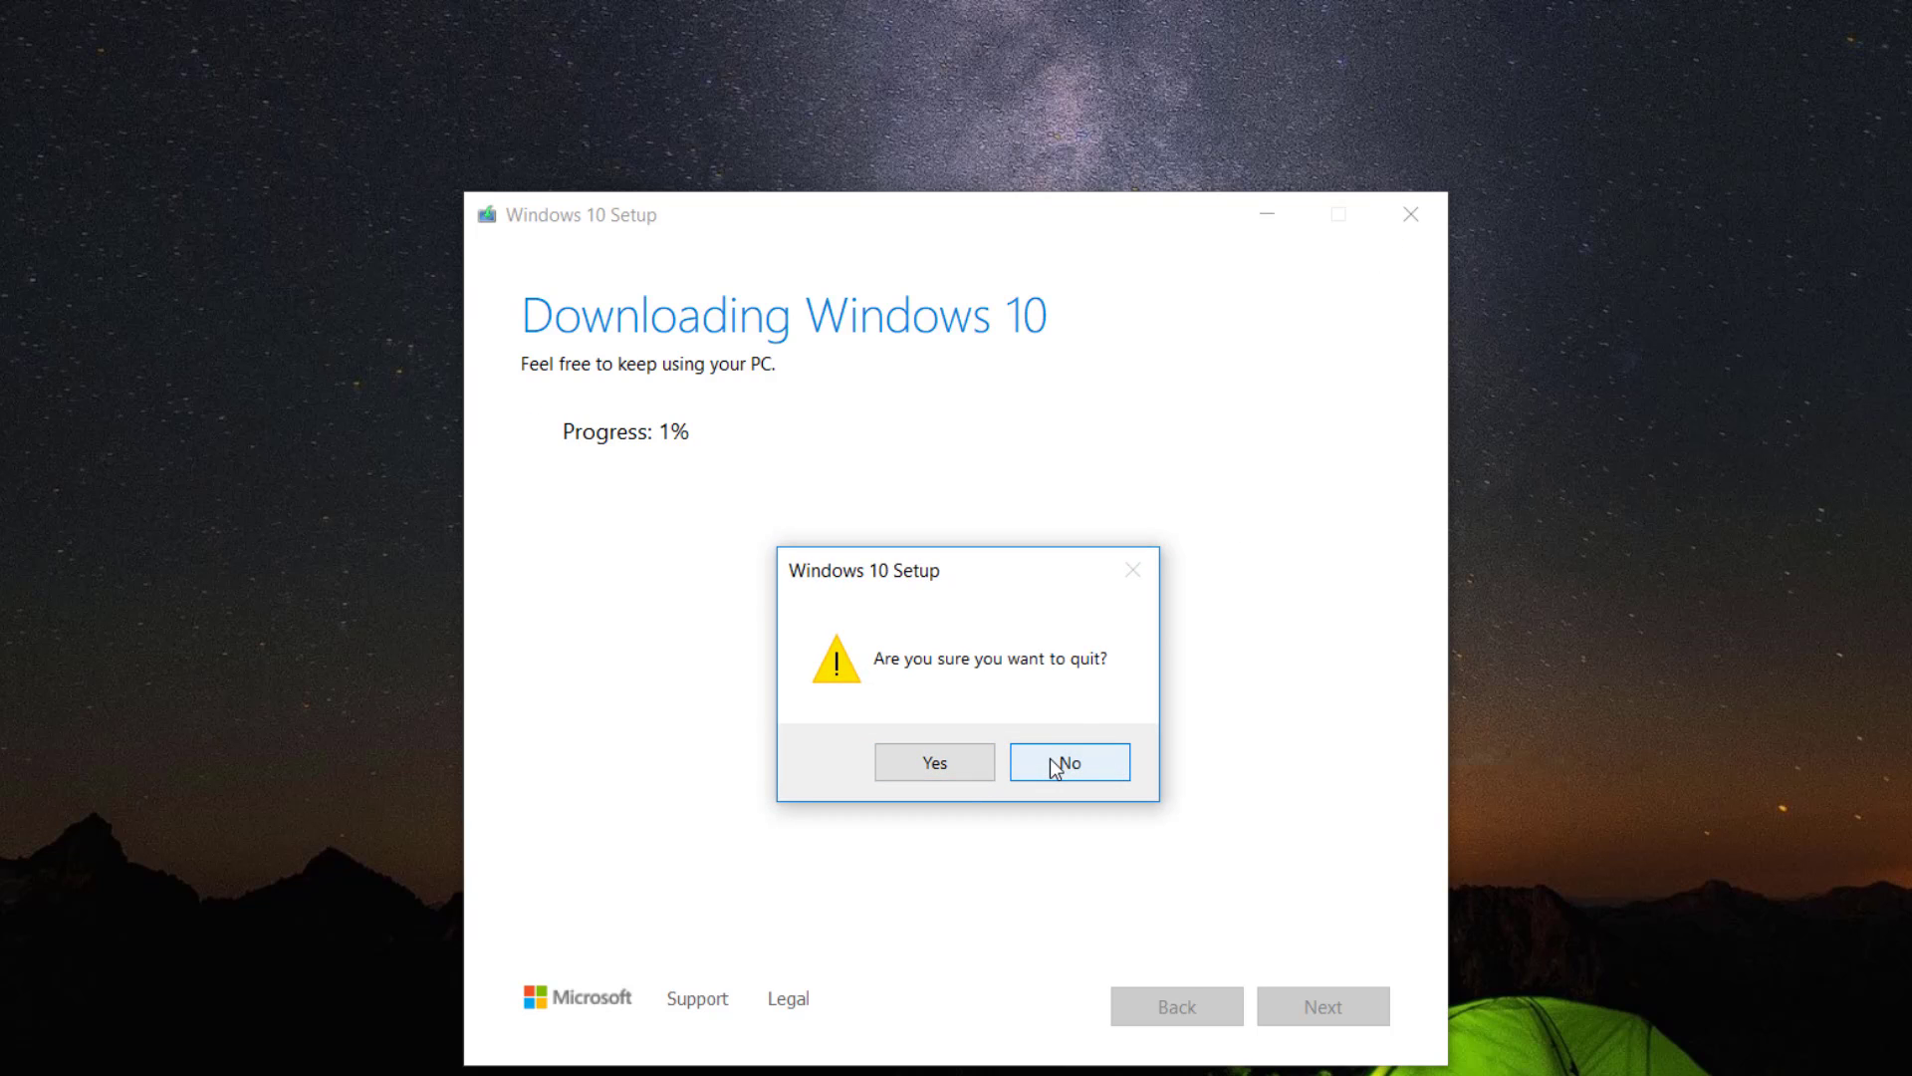
pyautogui.click(956, 765)
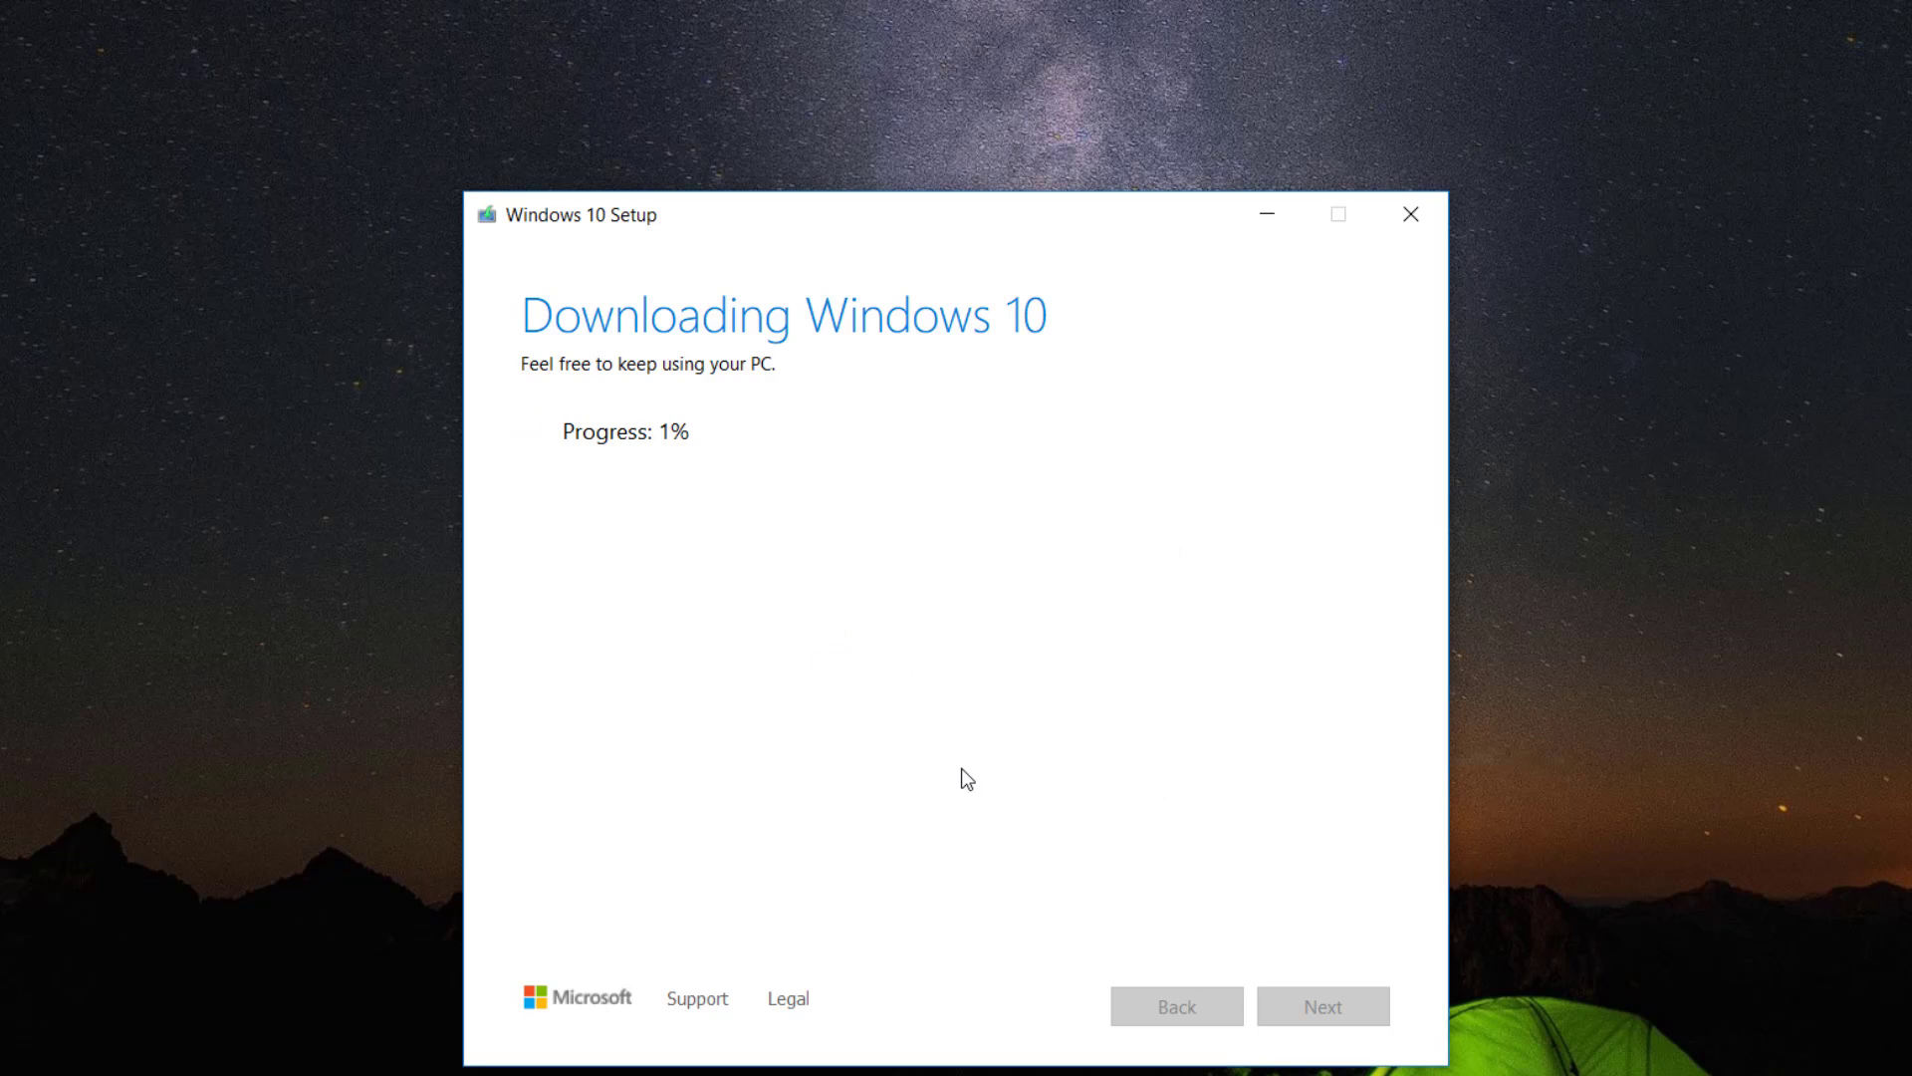